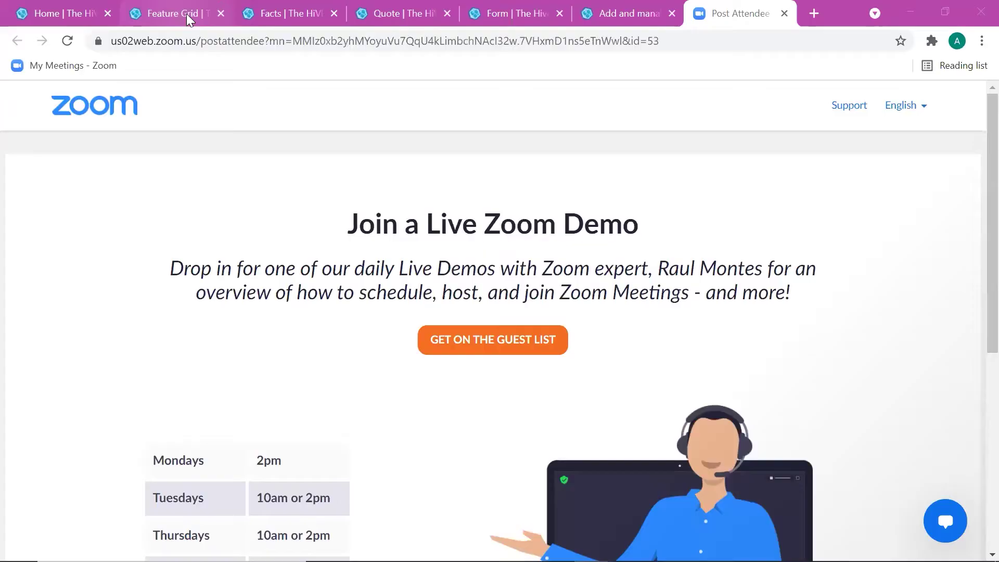
Step: Switch the shared screen from the Zoom page to The Hive's Feature Grid help page
{"action": "left_click", "coordinate": [189, 13]}
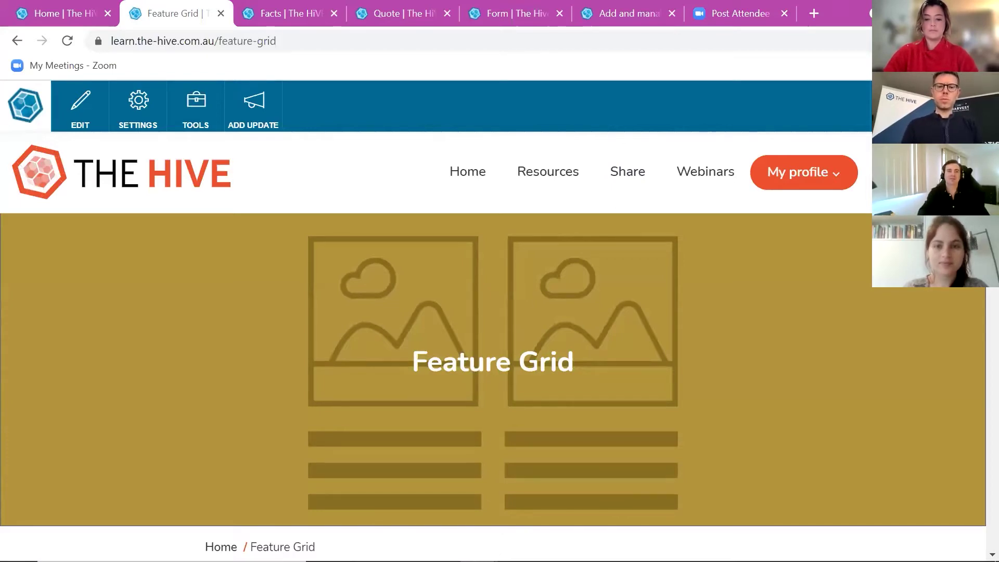
Step: Scroll down and read the Feature Grid SETTINGS descriptions
{"action": "scroll", "coordinate": [469, 338], "scroll_direction": "down", "scroll_amount": 8}
{"action": "scroll", "coordinate": [469, 338], "scroll_direction": "down", "scroll_amount": 2}
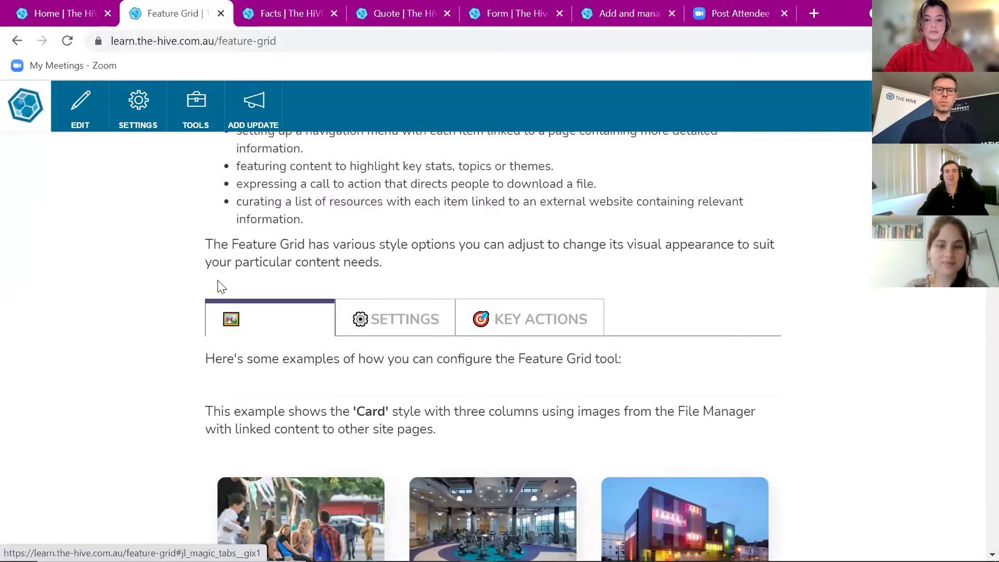
{"action": "scroll", "coordinate": [205, 260], "scroll_direction": "down", "scroll_amount": 2}
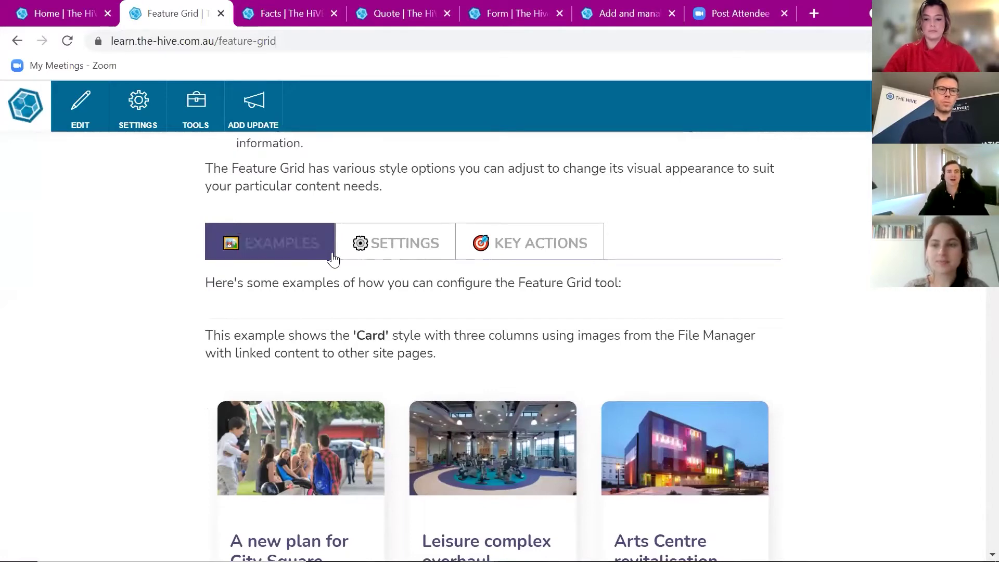
{"action": "left_click", "coordinate": [373, 259]}
{"action": "scroll", "coordinate": [373, 255], "scroll_direction": "down", "scroll_amount": 3}
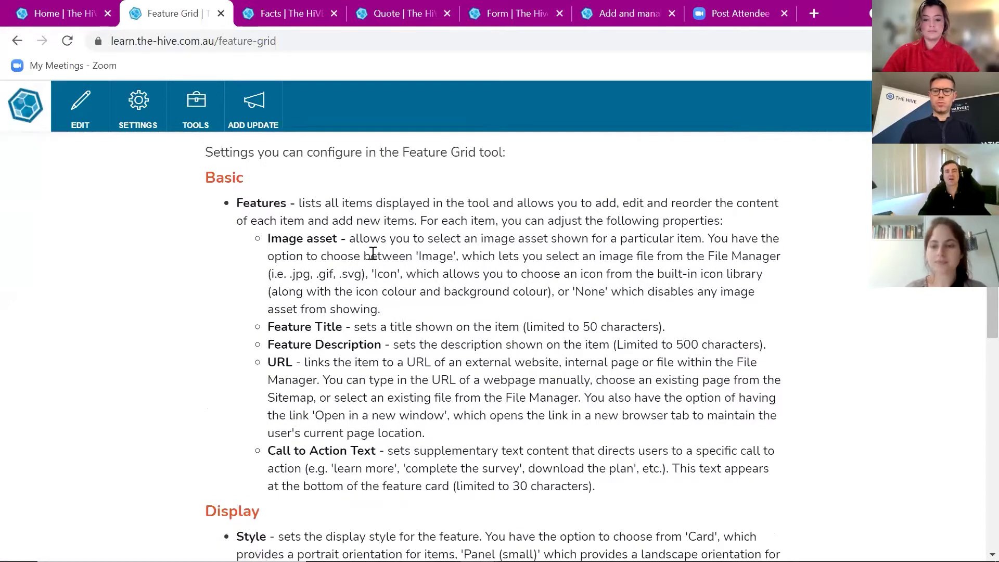
{"action": "scroll", "coordinate": [372, 253], "scroll_direction": "down", "scroll_amount": 2}
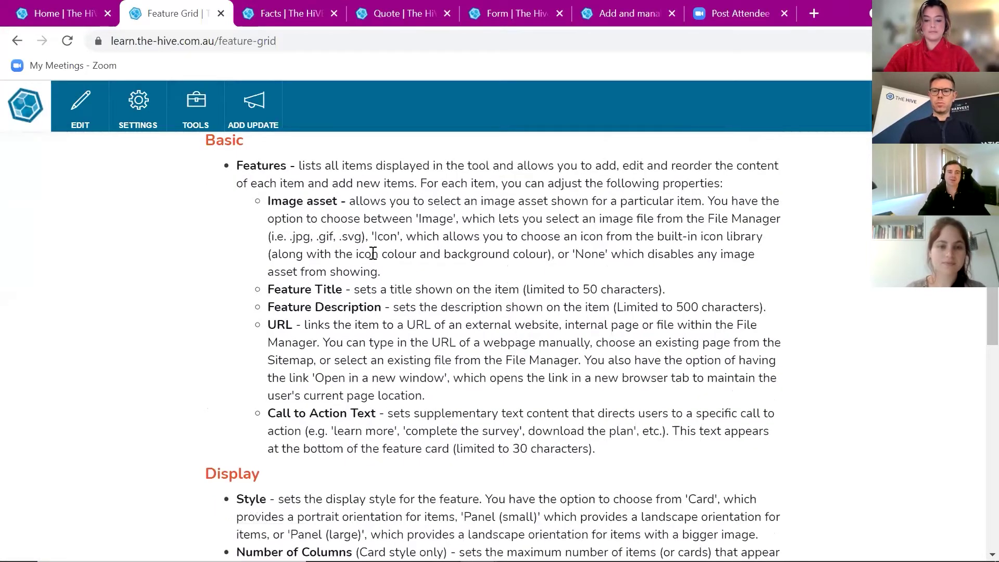
{"action": "scroll", "coordinate": [373, 255], "scroll_direction": "down", "scroll_amount": 2}
{"action": "scroll", "coordinate": [326, 261], "scroll_direction": "up", "scroll_amount": 7}
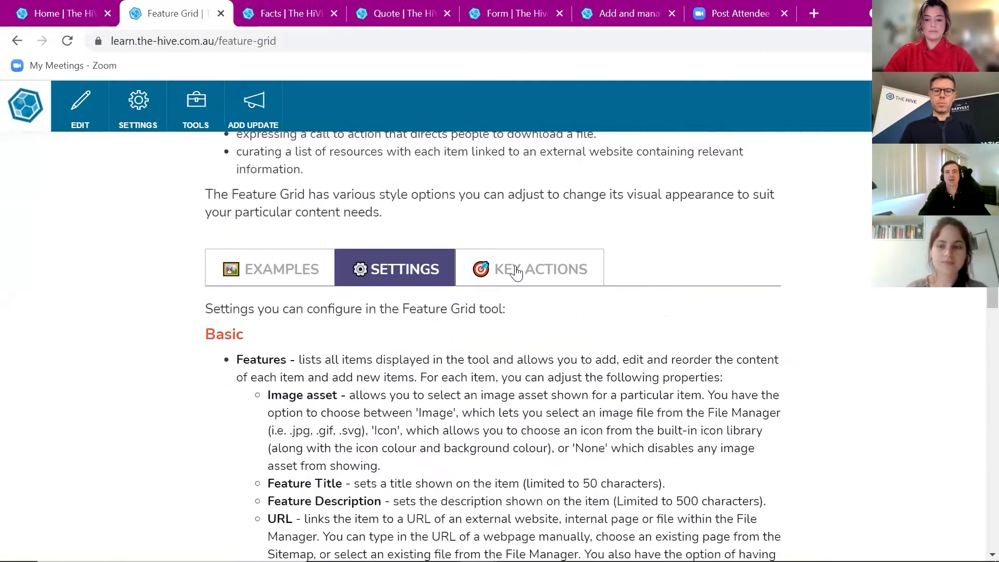
Step: Show the KEY ACTIONS list of how-to topics, starting with Add a feature
{"action": "left_click", "coordinate": [515, 271]}
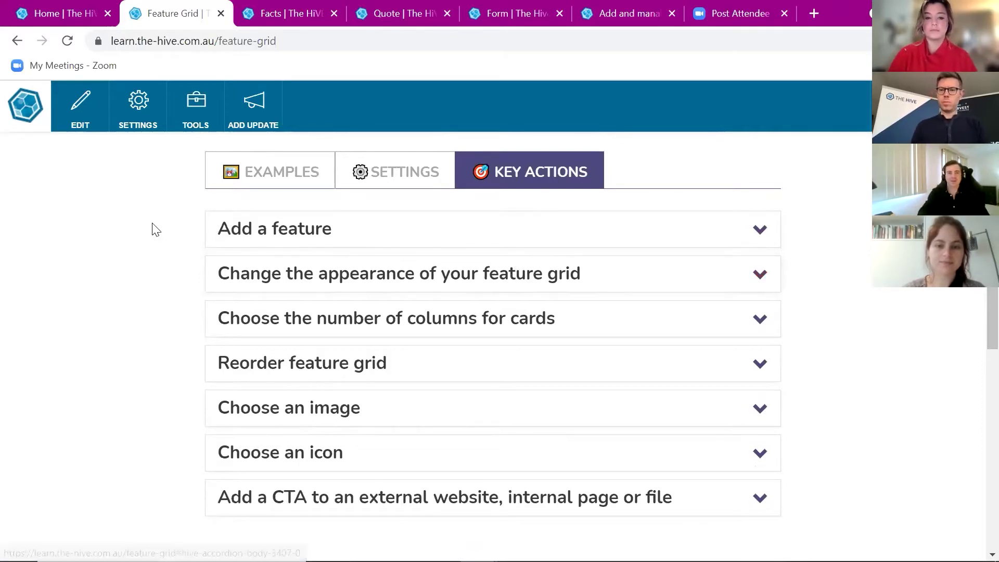
{"action": "scroll", "coordinate": [157, 230], "scroll_direction": "up", "scroll_amount": 3}
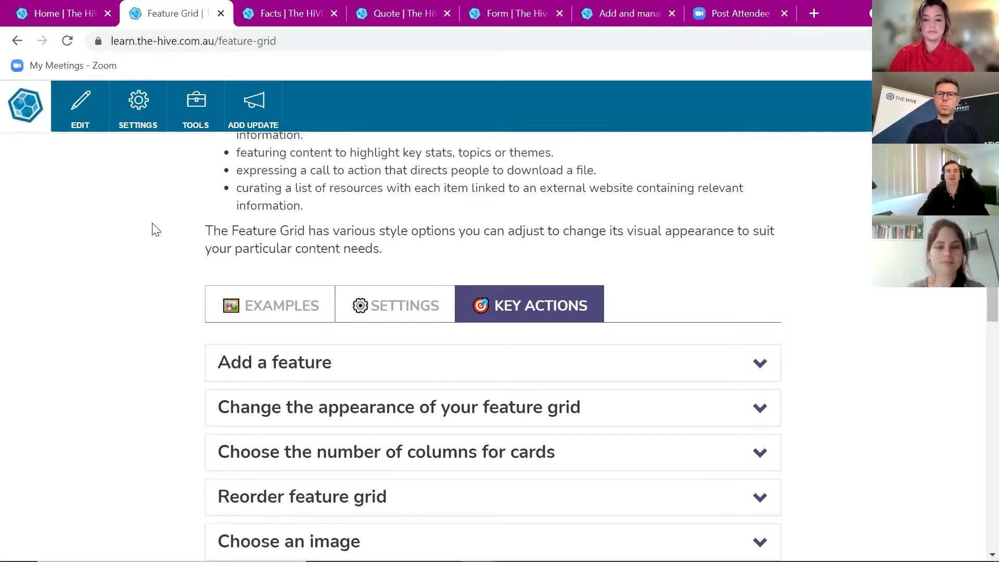
{"action": "scroll", "coordinate": [156, 229], "scroll_direction": "up", "scroll_amount": 3}
{"action": "scroll", "coordinate": [156, 230], "scroll_direction": "down", "scroll_amount": 2}
Step: Return to EXAMPLES and view the City Square, Leisure complex and Arts Centre cards
{"action": "left_click", "coordinate": [264, 346]}
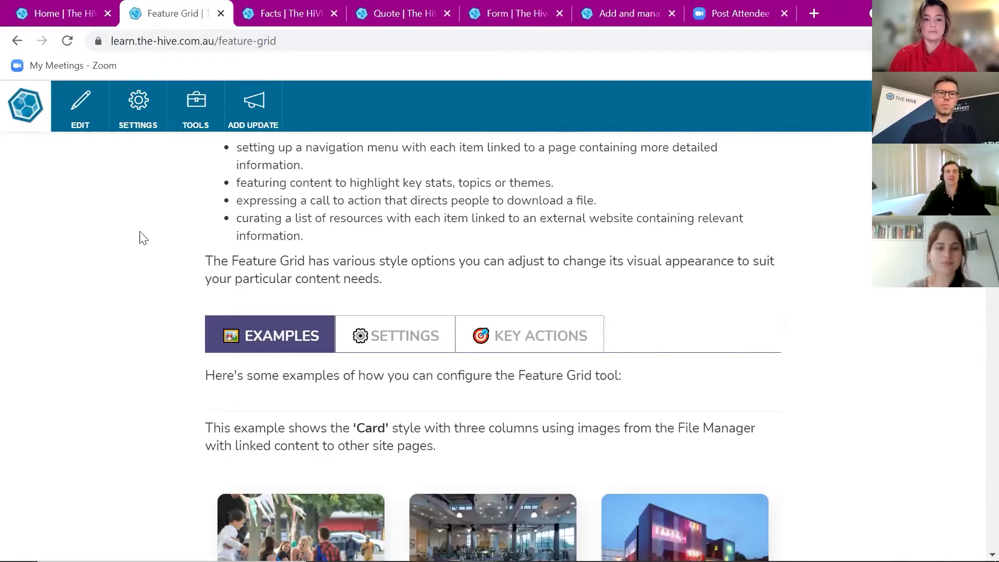
{"action": "scroll", "coordinate": [143, 238], "scroll_direction": "down", "scroll_amount": 2}
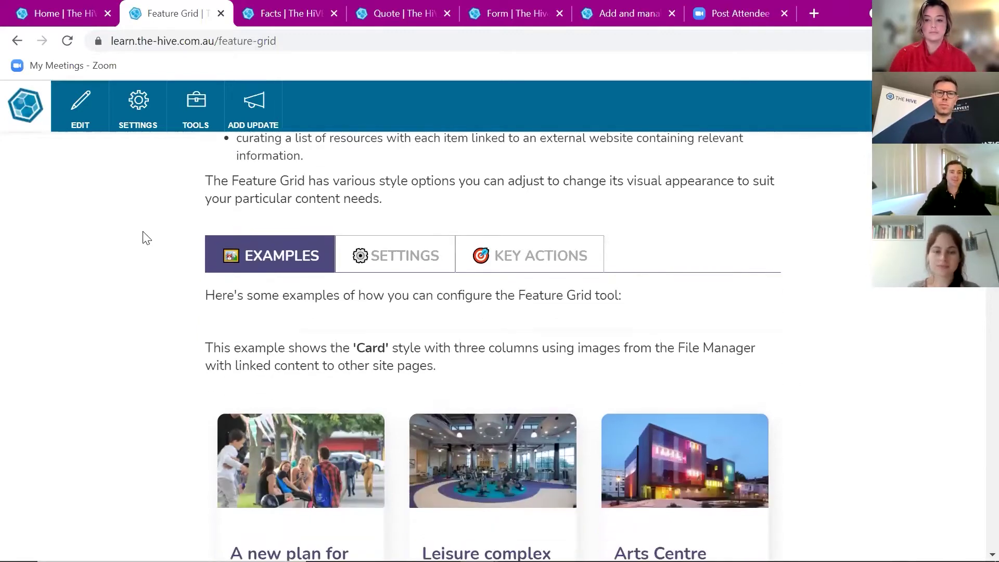
{"action": "scroll", "coordinate": [146, 238], "scroll_direction": "down", "scroll_amount": 3}
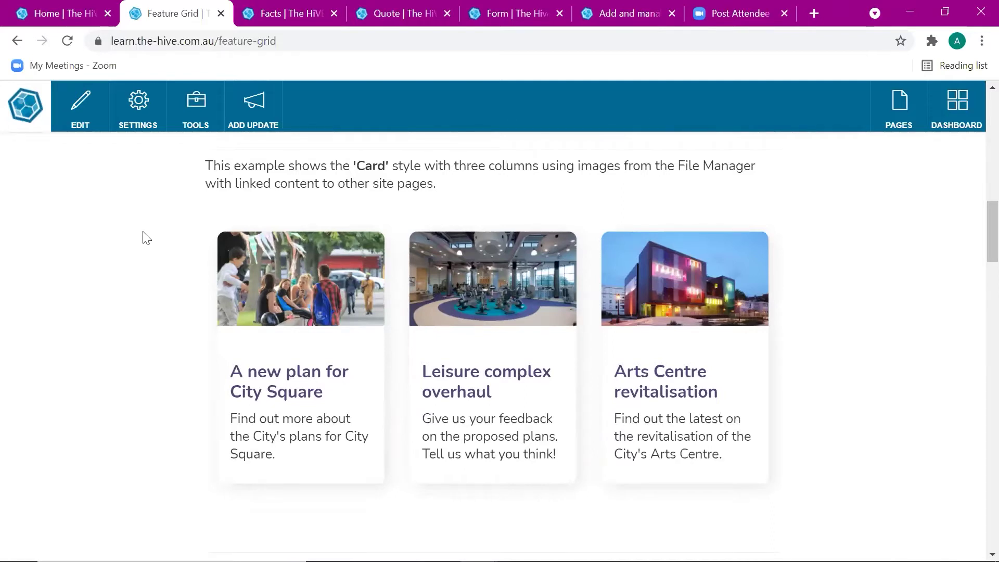
{"action": "scroll", "coordinate": [146, 237], "scroll_direction": "down", "scroll_amount": 1}
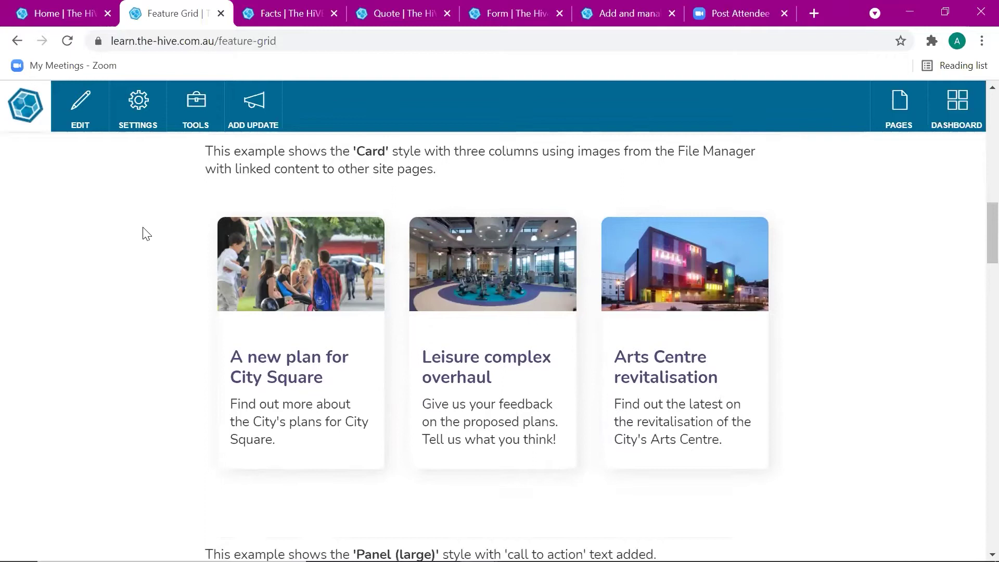
{"action": "scroll", "coordinate": [146, 234], "scroll_direction": "up", "scroll_amount": 1}
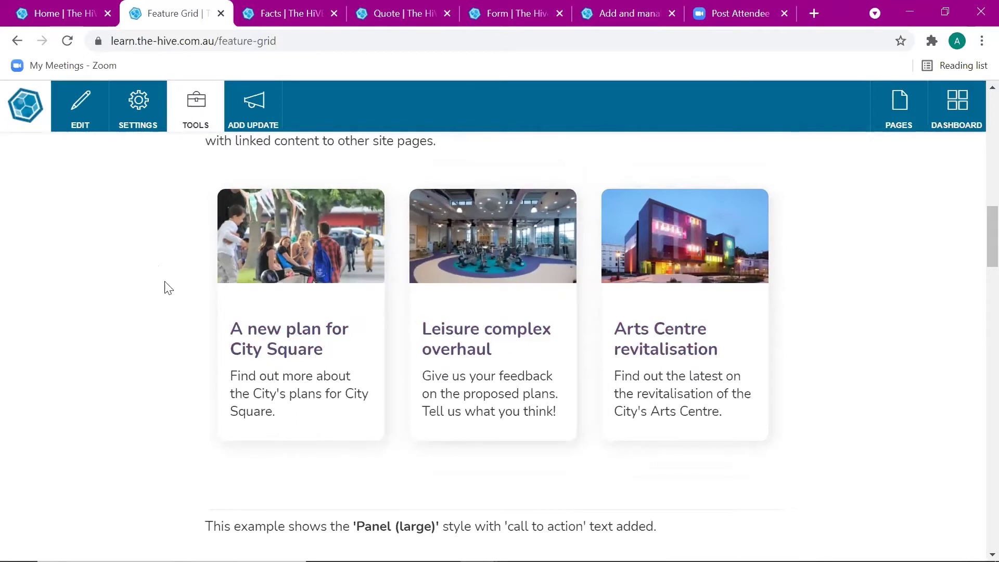
Step: Scroll down through the Feature Grid example styles
{"action": "scroll", "coordinate": [164, 286], "scroll_direction": "down", "scroll_amount": 3}
{"action": "scroll", "coordinate": [168, 287], "scroll_direction": "down", "scroll_amount": 2}
{"action": "scroll", "coordinate": [168, 288], "scroll_direction": "down", "scroll_amount": 2}
{"action": "scroll", "coordinate": [168, 288], "scroll_direction": "down", "scroll_amount": 2}
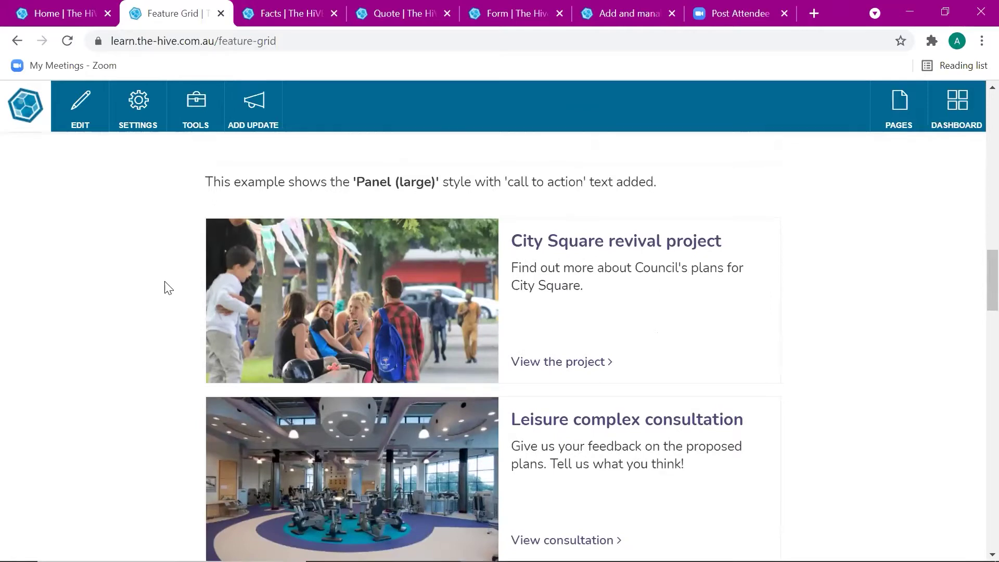
{"action": "scroll", "coordinate": [168, 288], "scroll_direction": "down", "scroll_amount": 1}
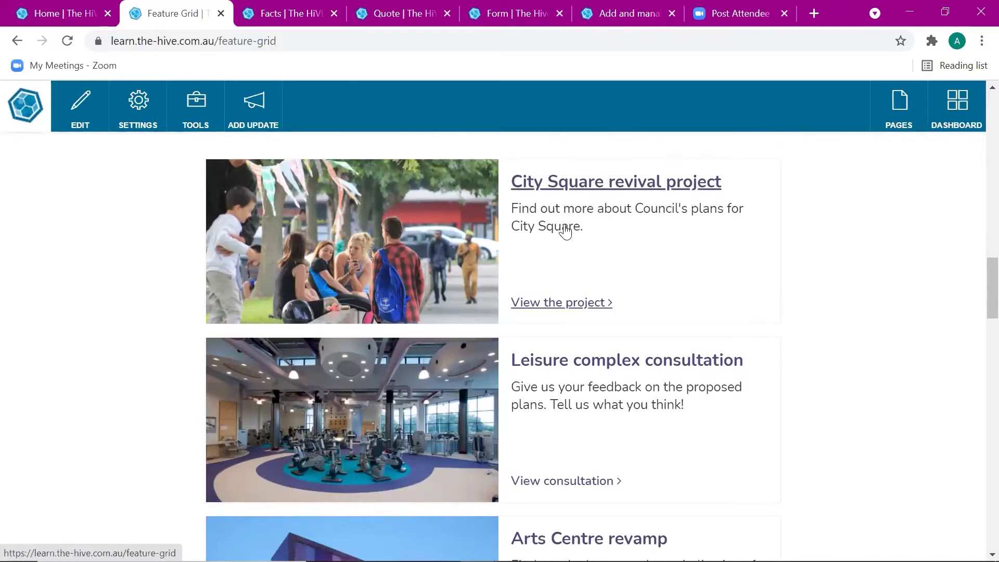
{"action": "scroll", "coordinate": [564, 232], "scroll_direction": "down", "scroll_amount": 3}
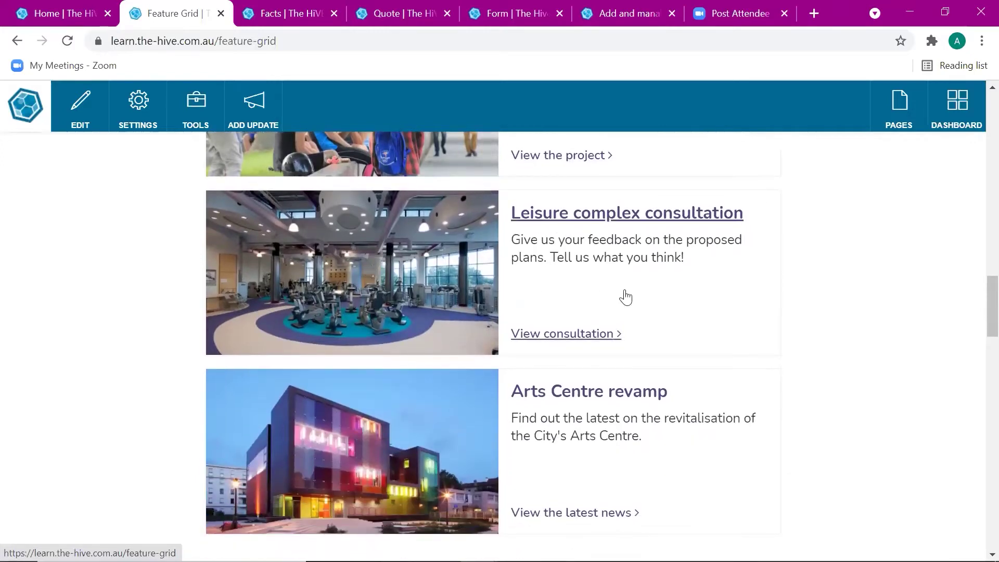
{"action": "scroll", "coordinate": [626, 297], "scroll_direction": "down", "scroll_amount": 3}
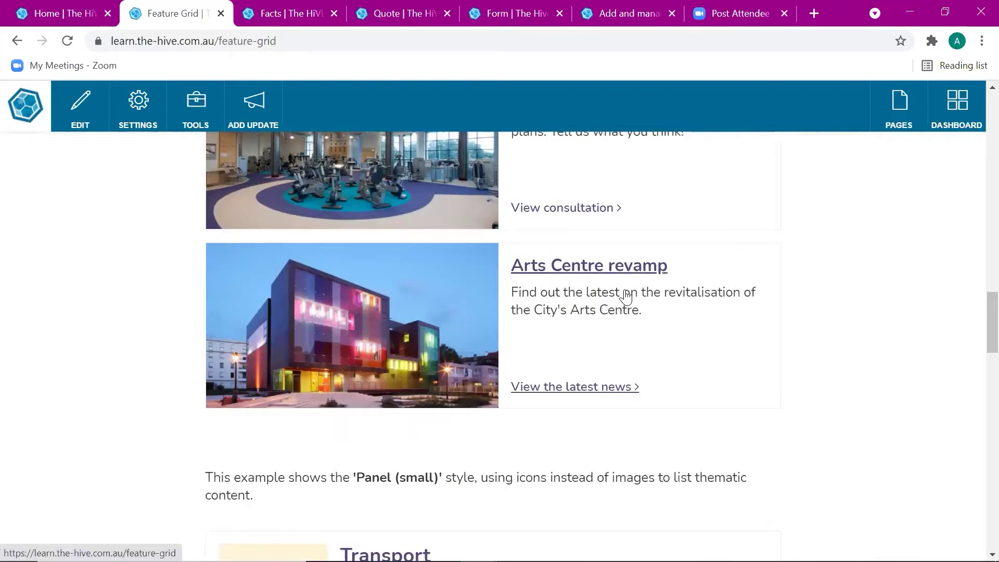
{"action": "scroll", "coordinate": [626, 296], "scroll_direction": "down", "scroll_amount": 4}
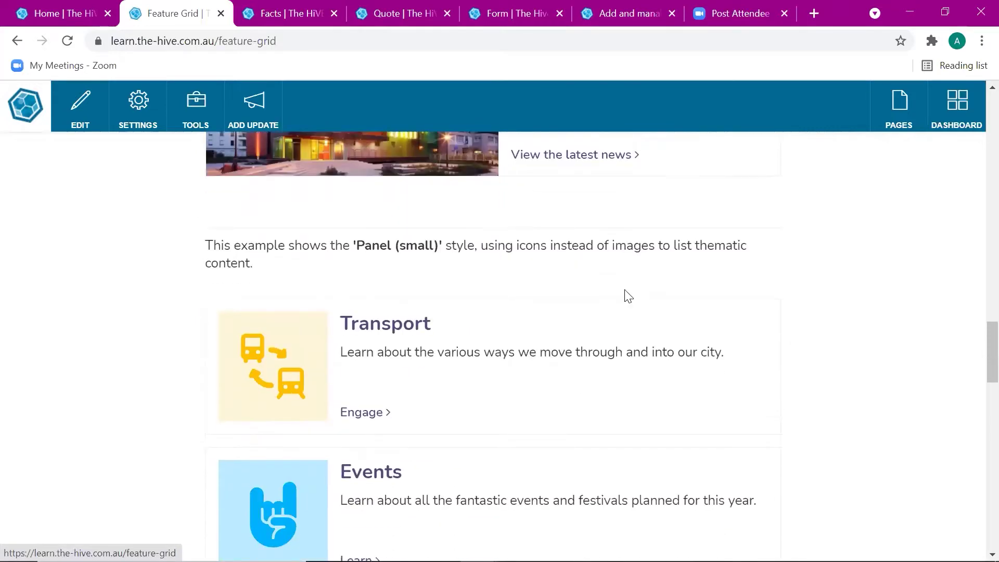
{"action": "scroll", "coordinate": [627, 295], "scroll_direction": "down", "scroll_amount": 2}
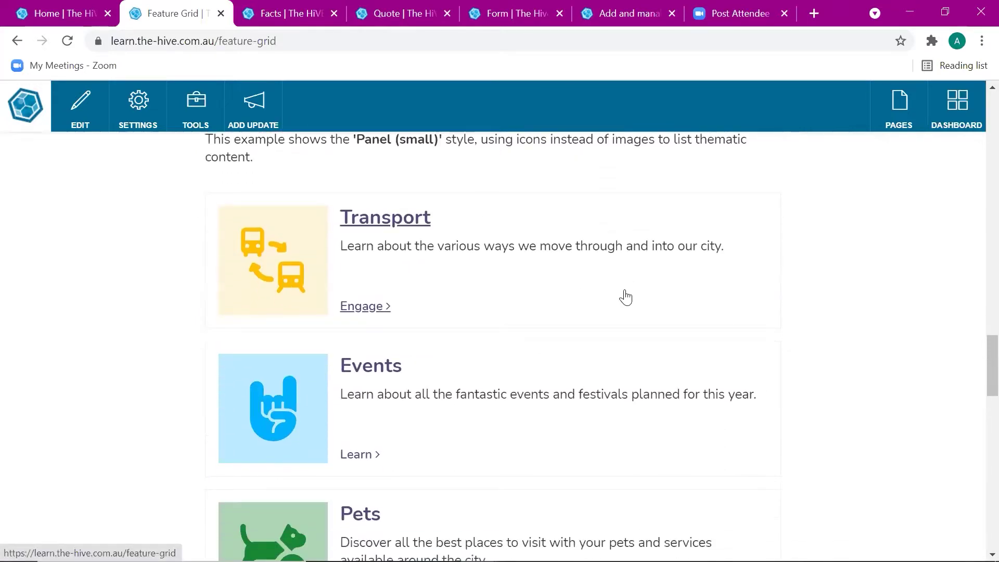
{"action": "scroll", "coordinate": [626, 298], "scroll_direction": "down", "scroll_amount": 1}
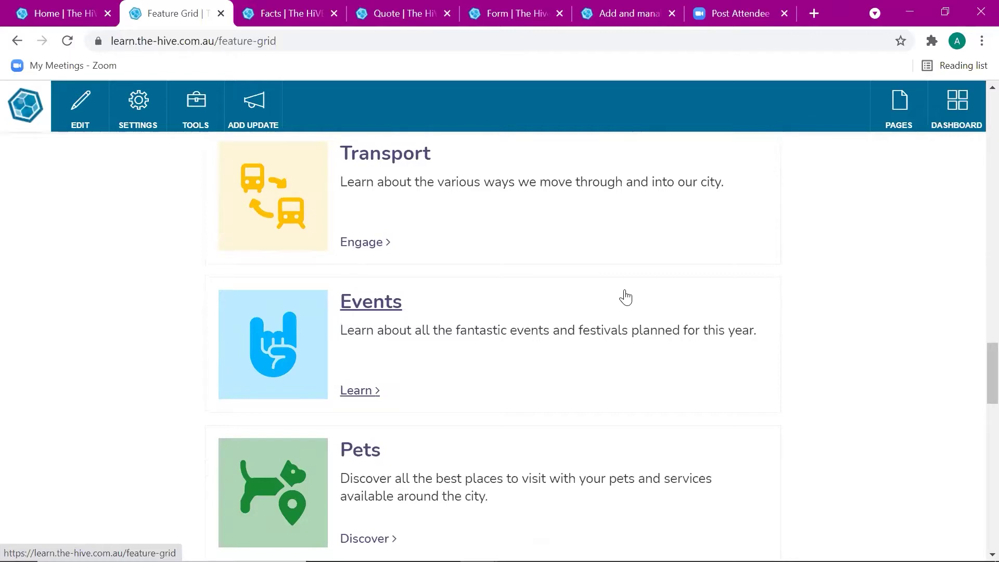
{"action": "scroll", "coordinate": [626, 297], "scroll_direction": "down", "scroll_amount": 4}
{"action": "scroll", "coordinate": [626, 297], "scroll_direction": "down", "scroll_amount": 2}
Step: View the Transport, Events, Pets and Food panels, then put the page into edit mode
{"action": "scroll", "coordinate": [626, 297], "scroll_direction": "up", "scroll_amount": 14}
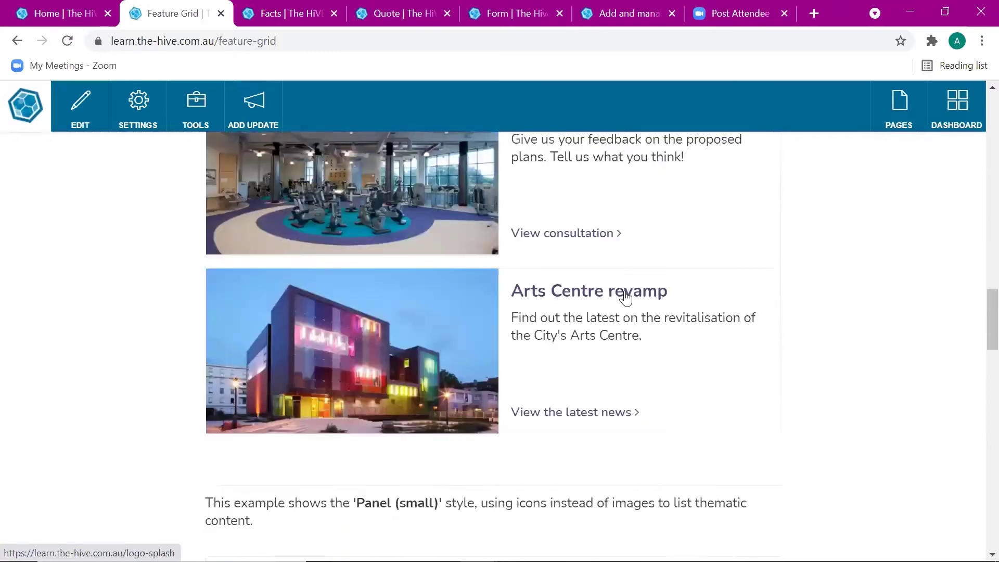
{"action": "scroll", "coordinate": [626, 298], "scroll_direction": "down", "scroll_amount": 5}
{"action": "scroll", "coordinate": [626, 298], "scroll_direction": "down", "scroll_amount": 2}
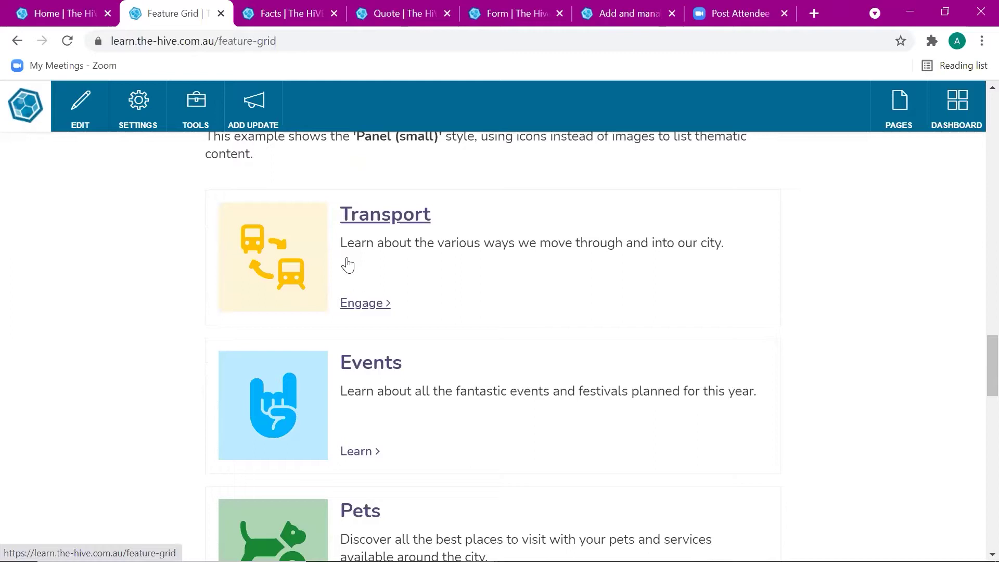
{"action": "scroll", "coordinate": [348, 266], "scroll_direction": "down", "scroll_amount": 4}
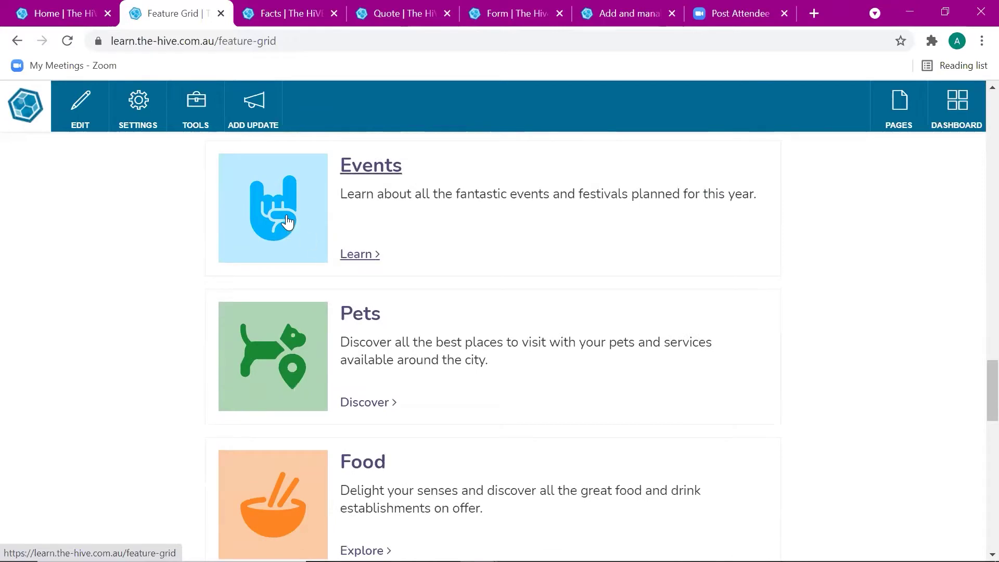
{"action": "scroll", "coordinate": [287, 221], "scroll_direction": "up", "scroll_amount": 4}
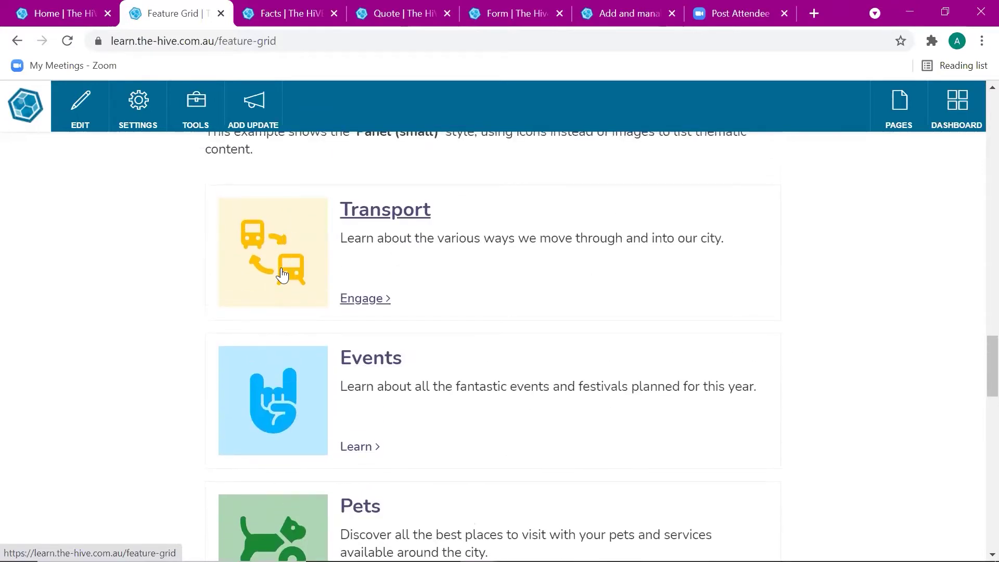
{"action": "scroll", "coordinate": [282, 274], "scroll_direction": "up", "scroll_amount": 6}
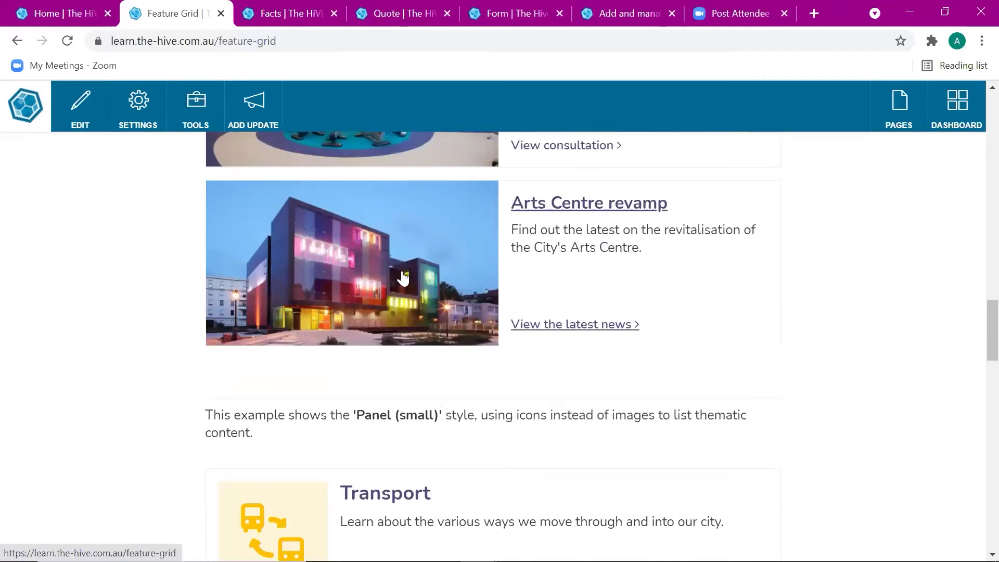
{"action": "scroll", "coordinate": [402, 278], "scroll_direction": "down", "scroll_amount": 5}
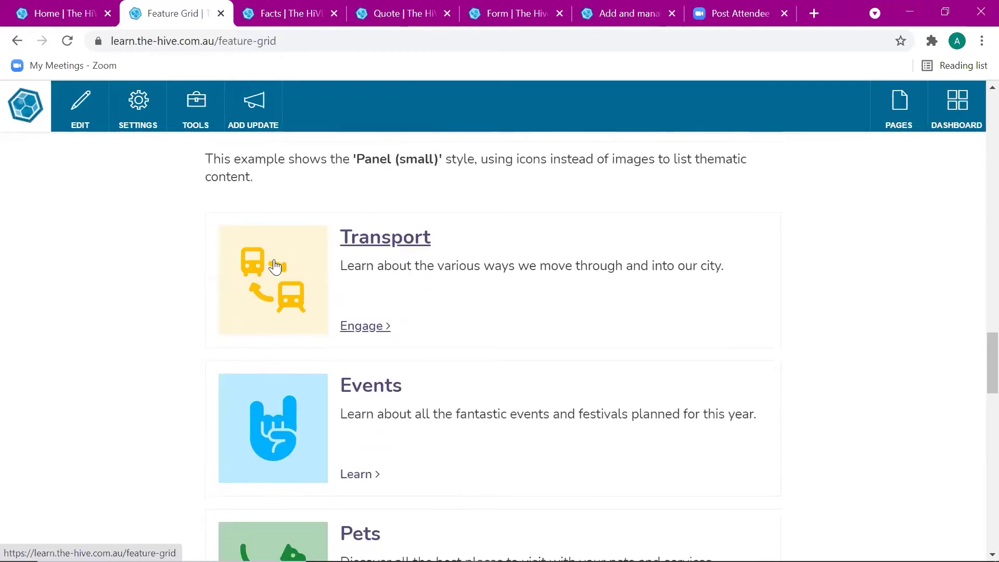
{"action": "scroll", "coordinate": [275, 267], "scroll_direction": "down", "scroll_amount": 3}
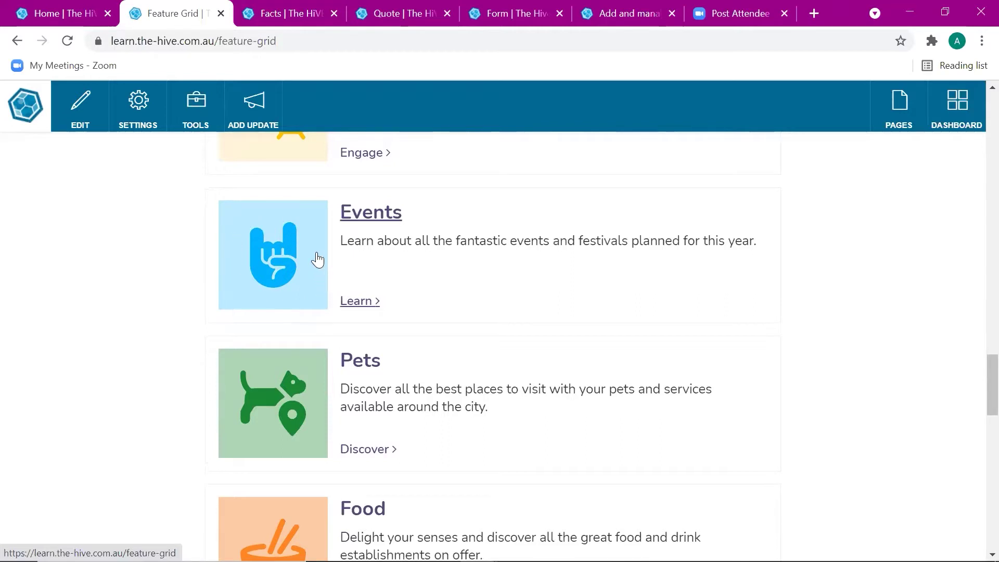
{"action": "left_click", "coordinate": [105, 127]}
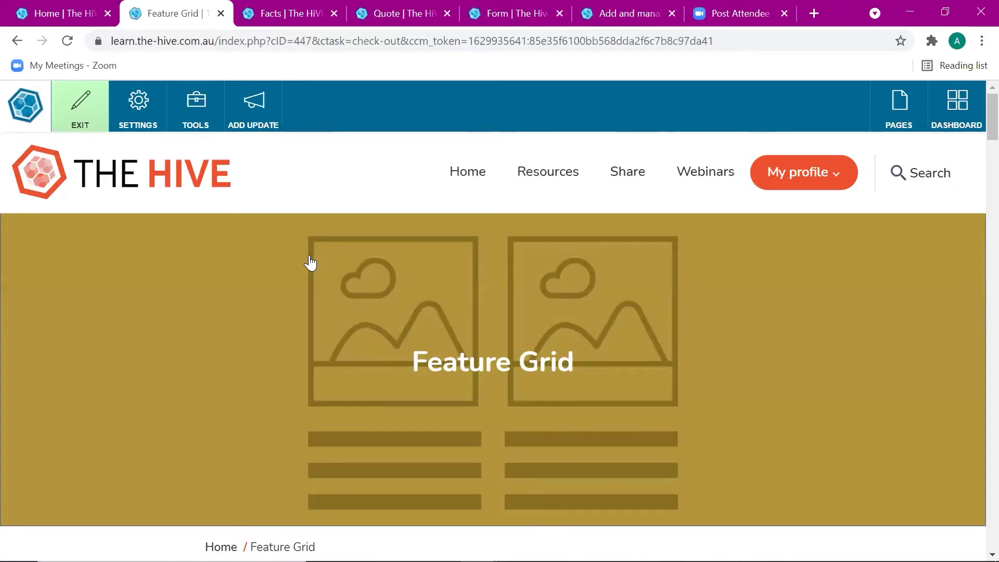
Step: Open the Feature Grid block for editing and add a new feature
{"action": "scroll", "coordinate": [311, 263], "scroll_direction": "down", "scroll_amount": 10}
{"action": "scroll", "coordinate": [311, 262], "scroll_direction": "down", "scroll_amount": 20}
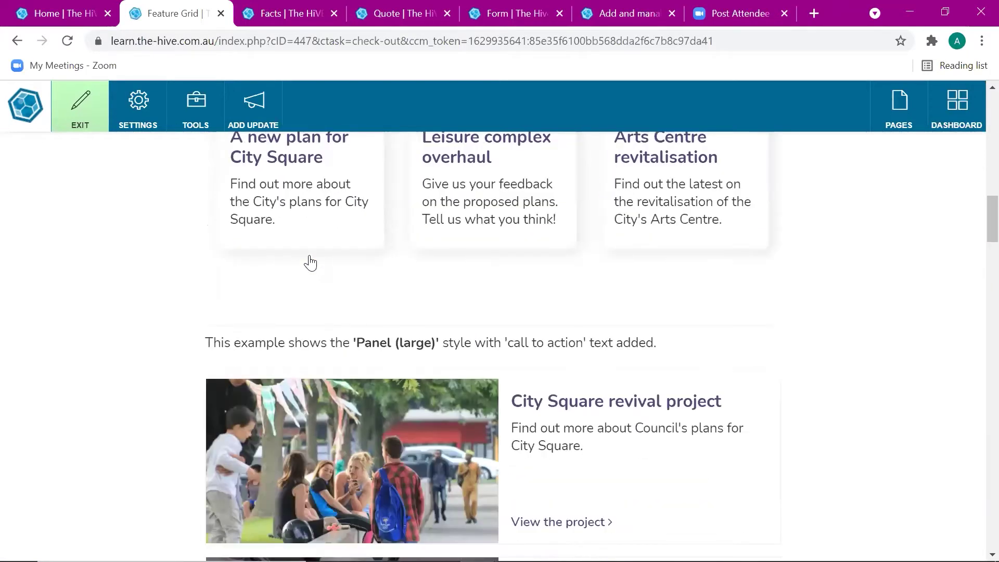
{"action": "scroll", "coordinate": [311, 263], "scroll_direction": "down", "scroll_amount": 2}
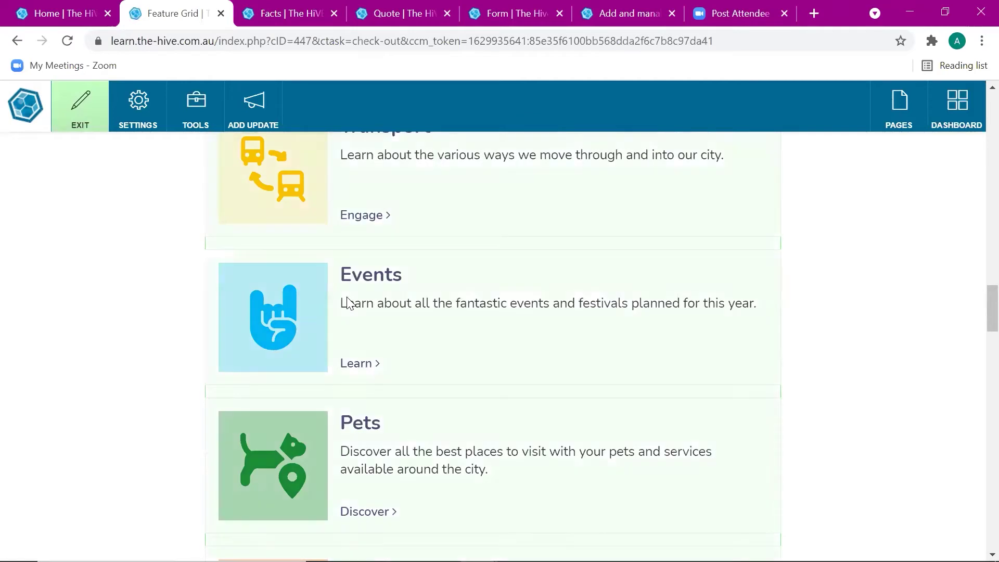
{"action": "left_click", "coordinate": [345, 302]}
{"action": "left_click", "coordinate": [330, 318]}
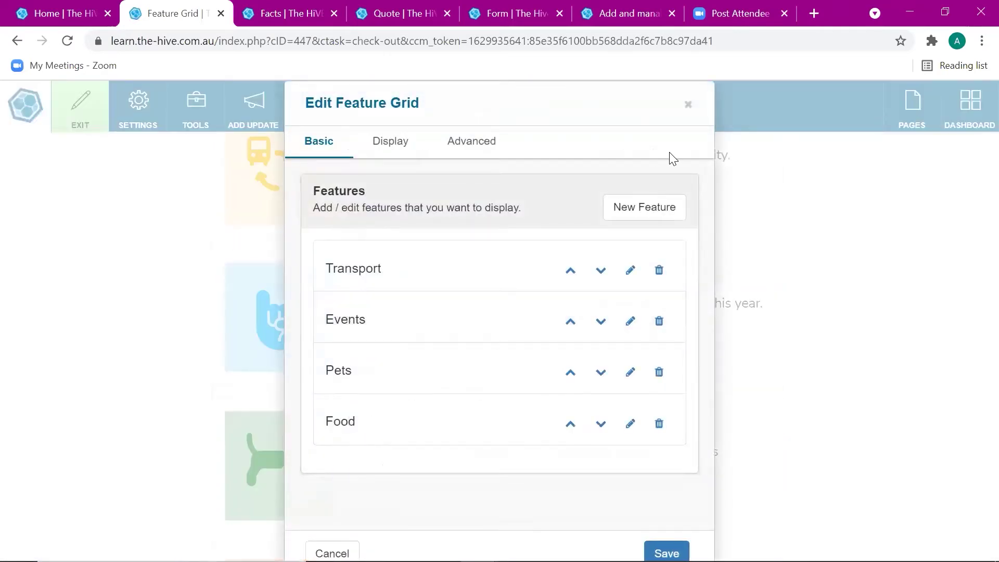
{"action": "left_click", "coordinate": [644, 207]}
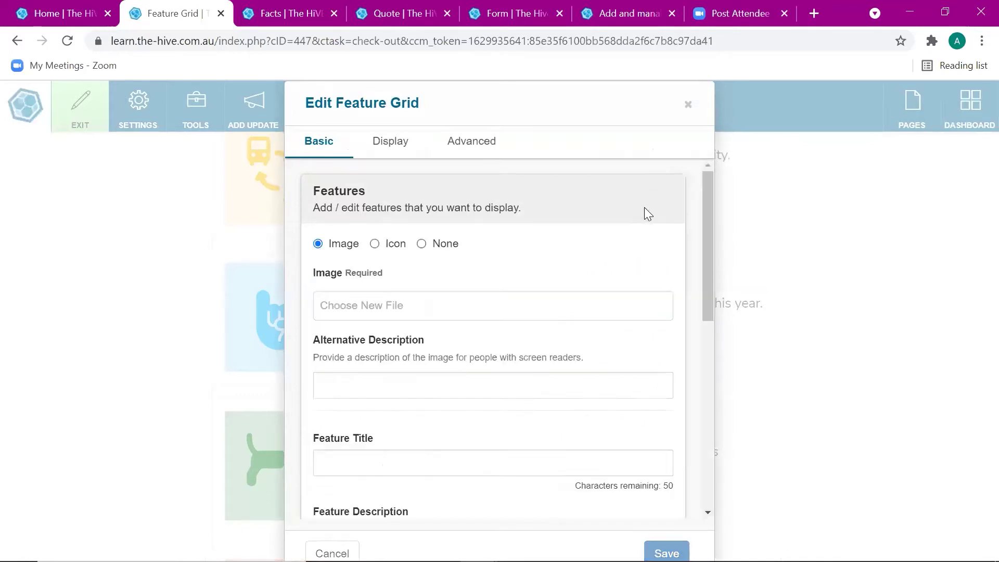
Step: Set the new feature to use an icon and pick the tree icon via a 'tr' search
{"action": "left_click", "coordinate": [439, 245]}
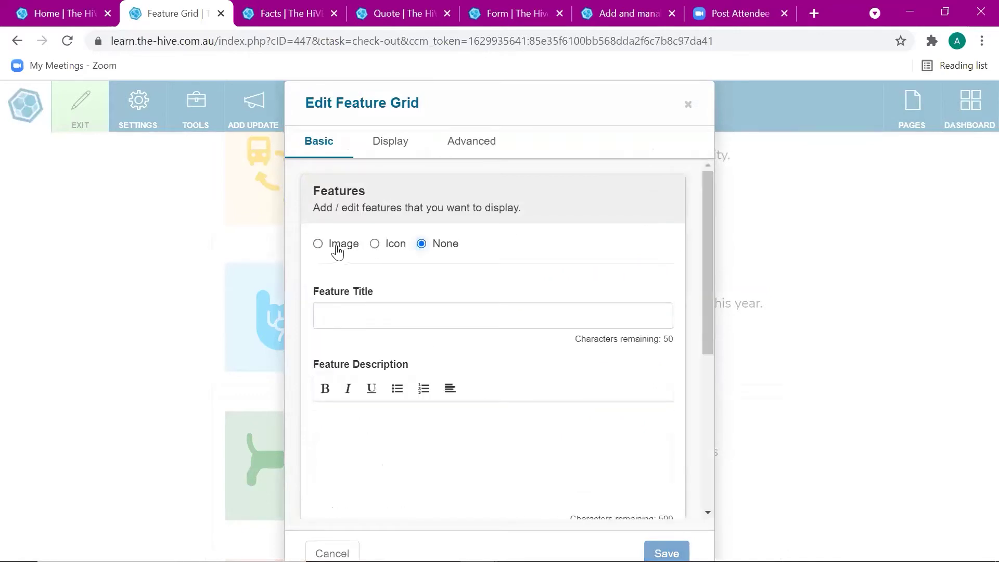
{"action": "left_click", "coordinate": [340, 248]}
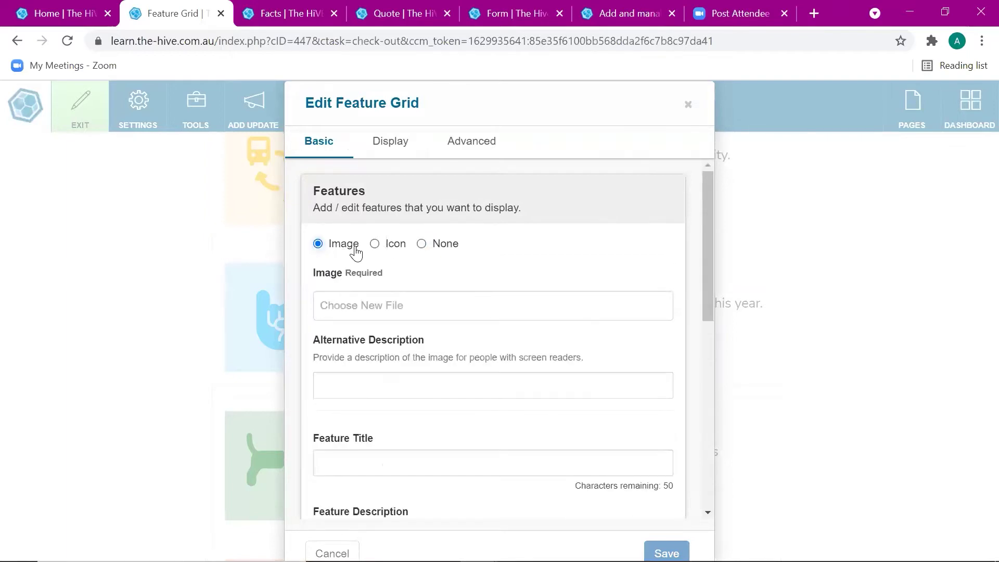
{"action": "left_click", "coordinate": [389, 246]}
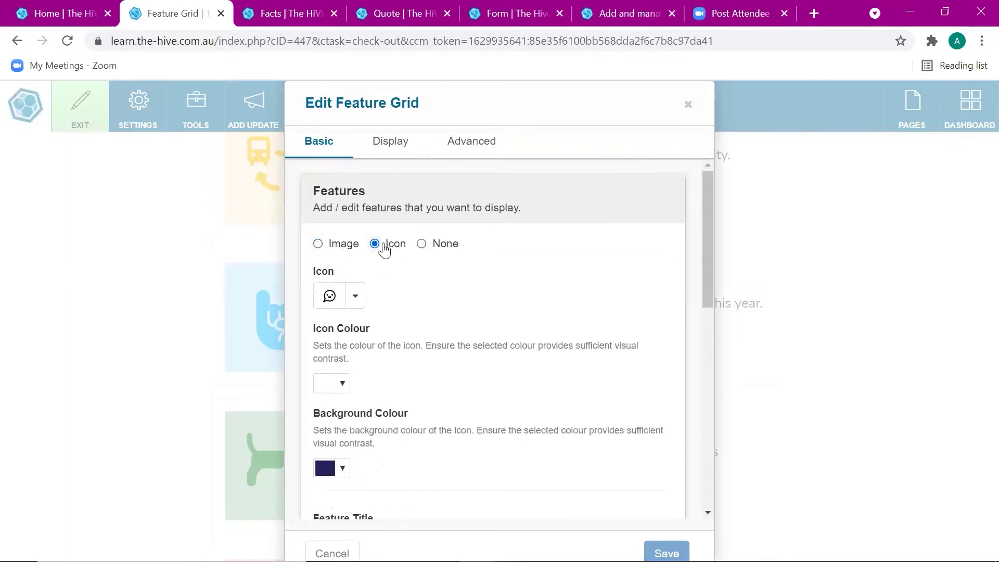
{"action": "left_click", "coordinate": [431, 249]}
{"action": "left_click", "coordinate": [383, 247]}
{"action": "left_click", "coordinate": [356, 298]}
{"action": "left_click", "coordinate": [373, 335]}
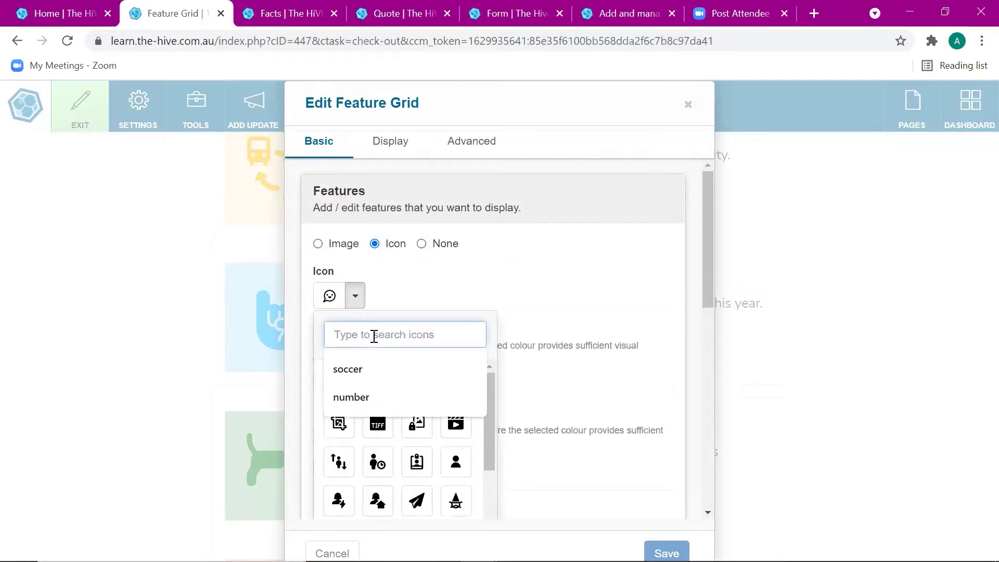
{"action": "type", "text": "tree"}
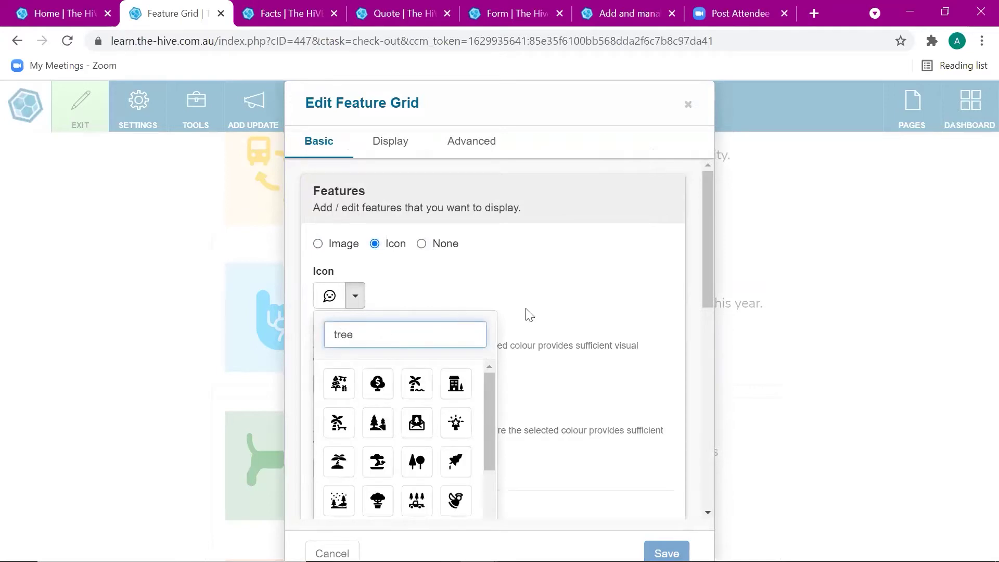
{"action": "scroll", "coordinate": [529, 315], "scroll_direction": "down", "scroll_amount": 2}
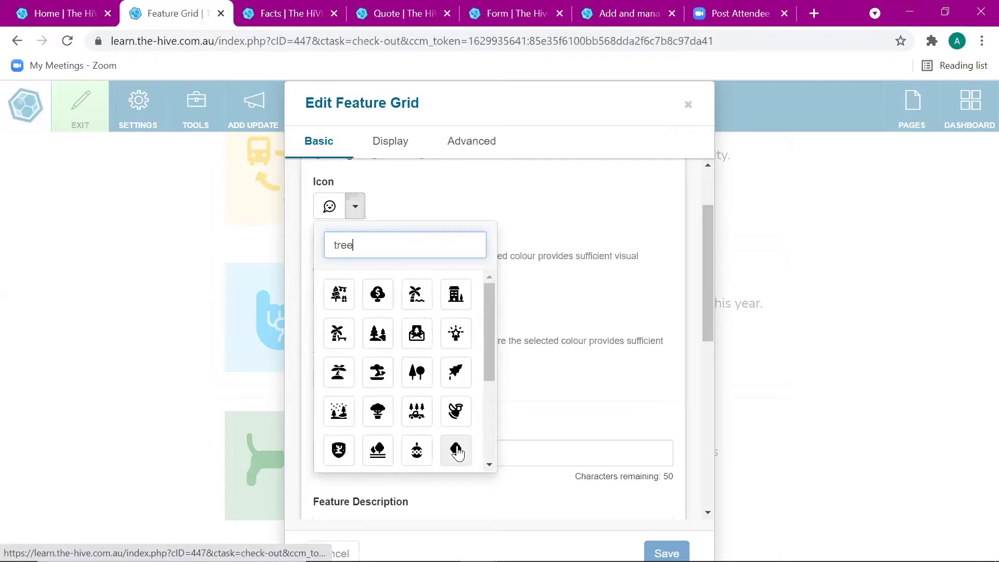
{"action": "left_click", "coordinate": [457, 450]}
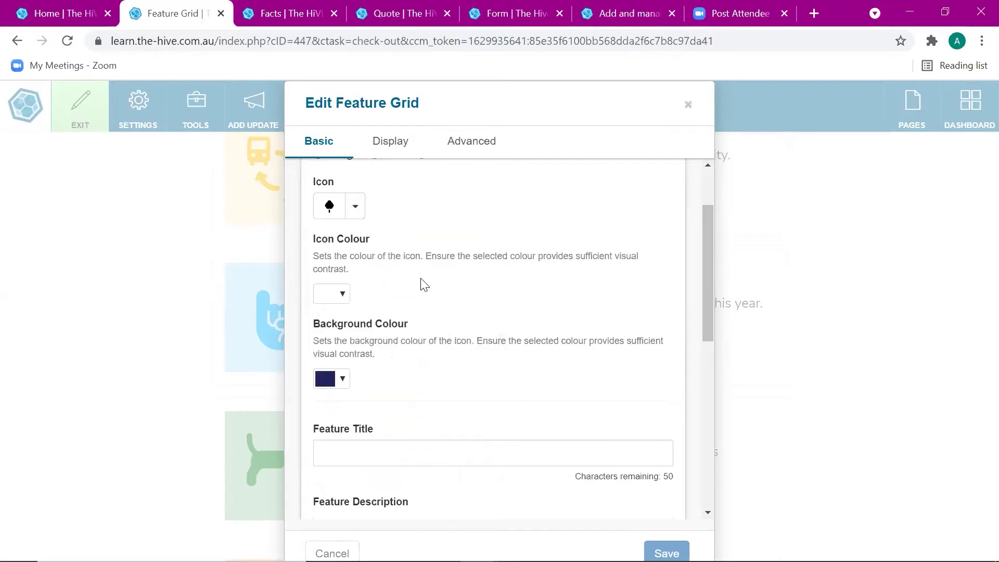
Step: Set the tree icon's colour to dark green
{"action": "left_click", "coordinate": [343, 294]}
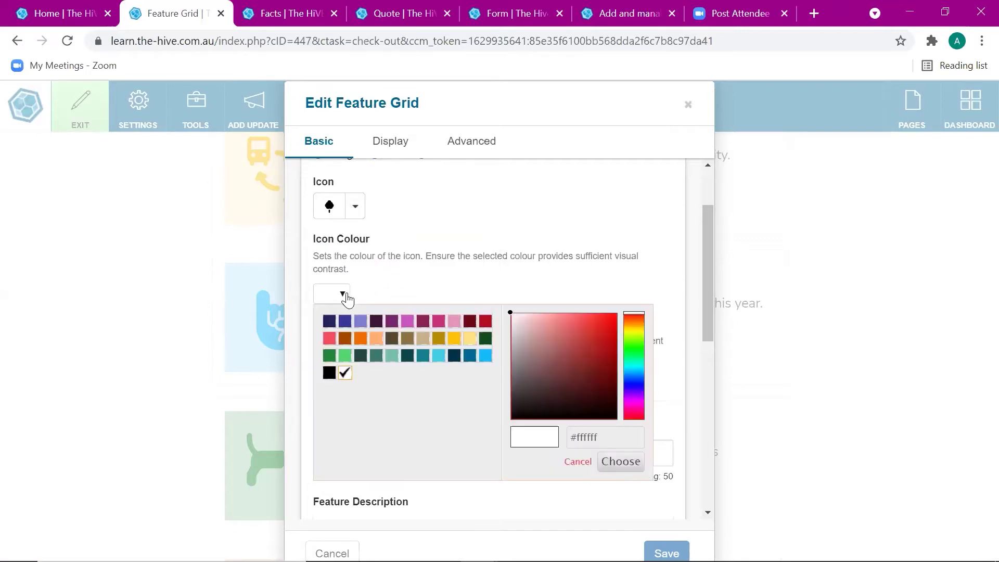
{"action": "left_click", "coordinate": [439, 339]}
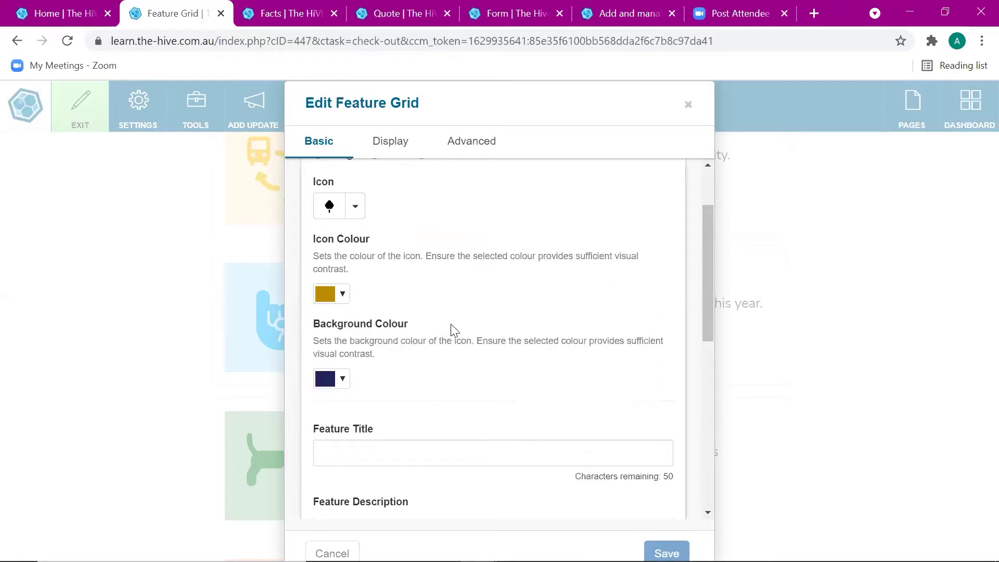
{"action": "left_click", "coordinate": [341, 297]}
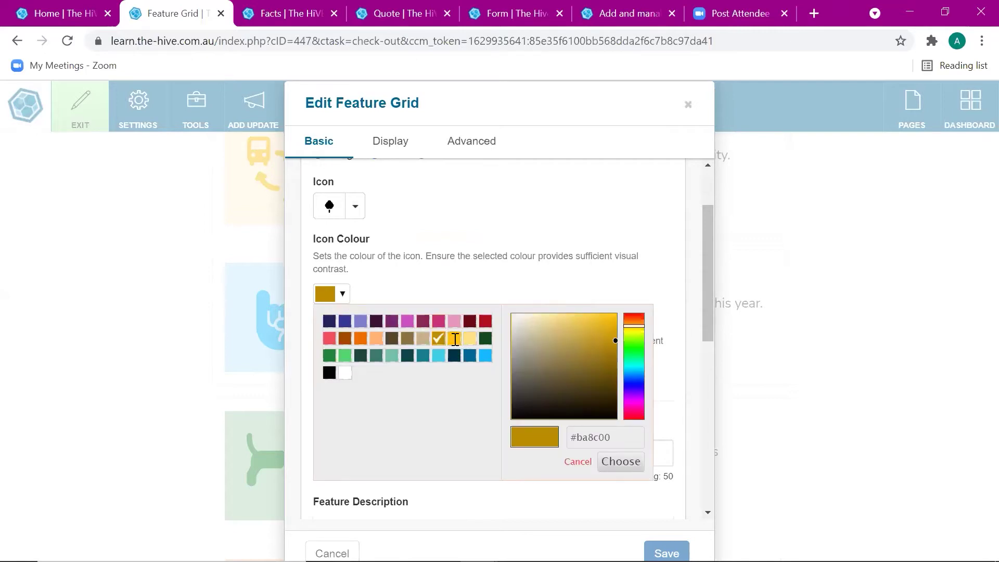
{"action": "left_click", "coordinate": [455, 340]}
{"action": "left_click", "coordinate": [337, 297]}
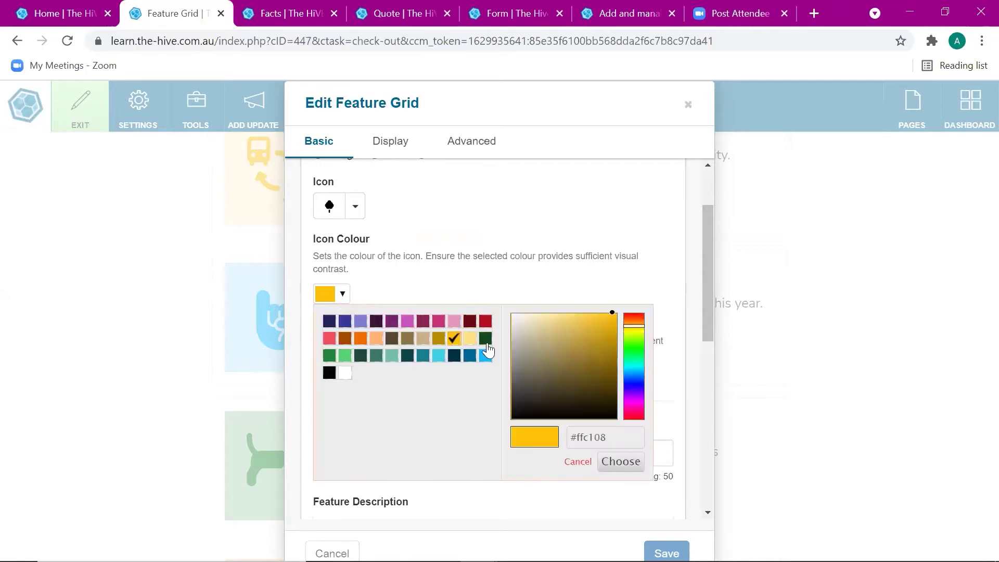
{"action": "left_click", "coordinate": [329, 355]}
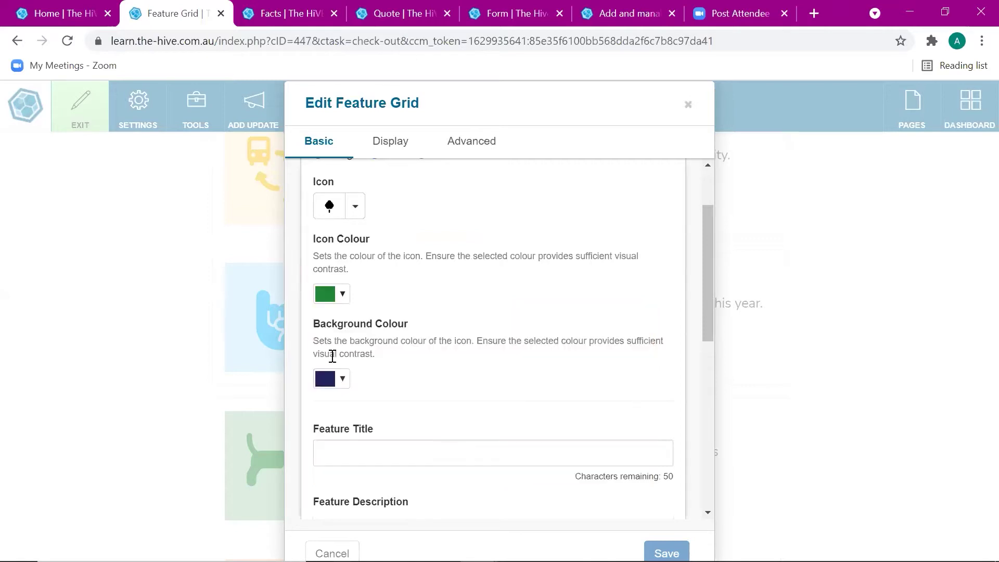
Step: Give the icon a pale green background colour #cbefd4
{"action": "left_click", "coordinate": [343, 380]}
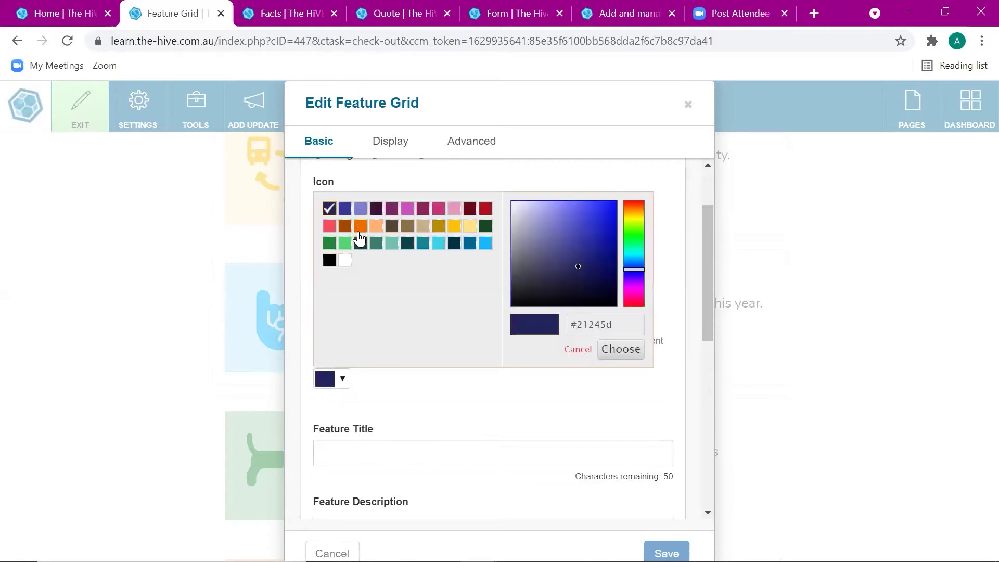
{"action": "left_click", "coordinate": [334, 243]}
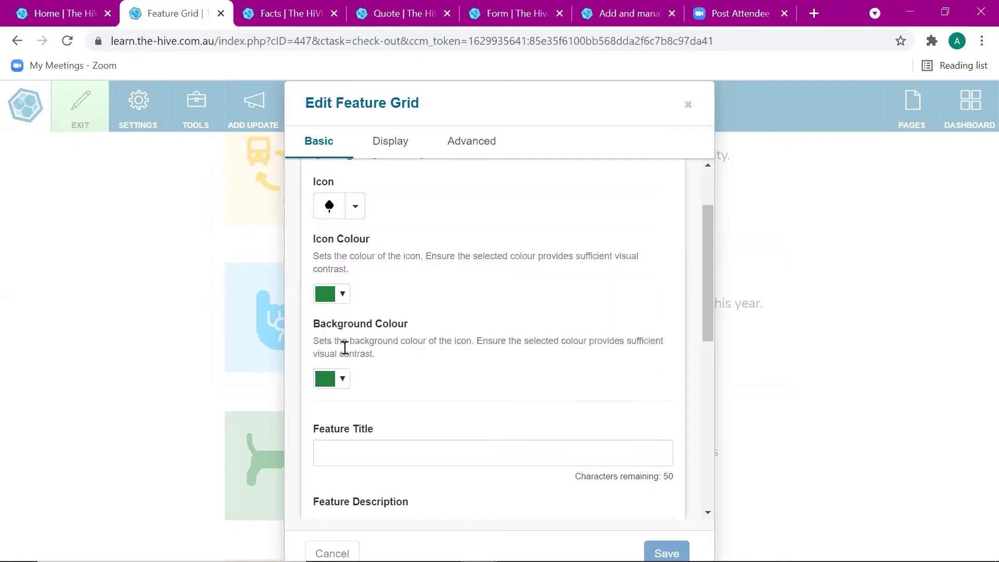
{"action": "left_click", "coordinate": [334, 385]}
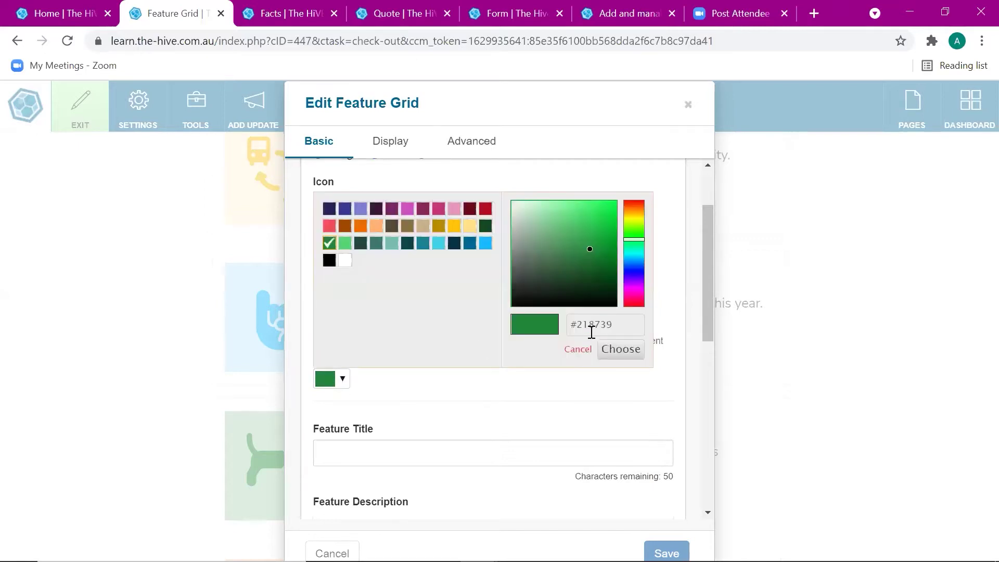
{"action": "mouse_move", "coordinate": [591, 256]}
{"action": "left_mouse_down"}
{"action": "mouse_move", "coordinate": [568, 230]}
{"action": "mouse_move", "coordinate": [527, 213]}
{"action": "left_mouse_up"}
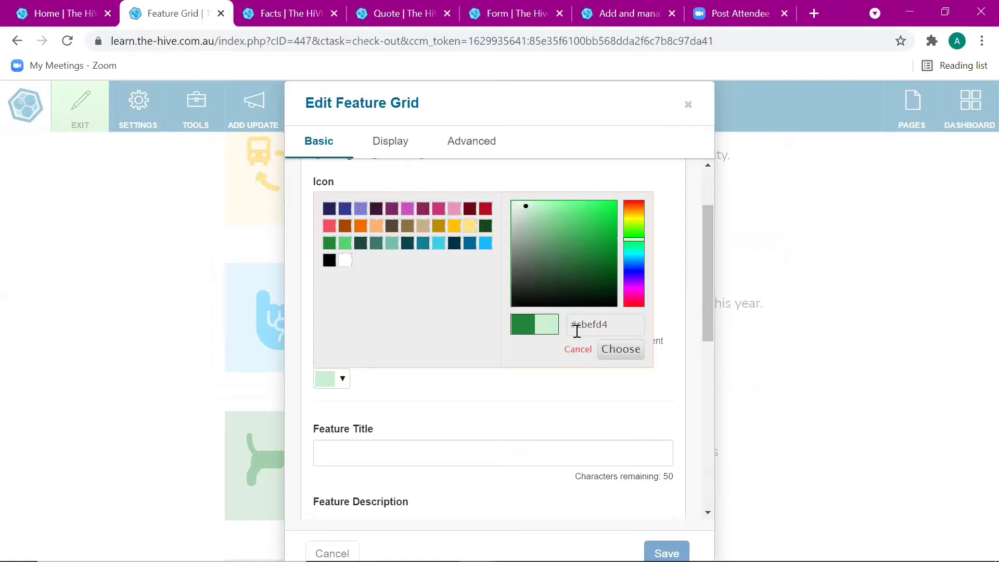
{"action": "left_click", "coordinate": [621, 349]}
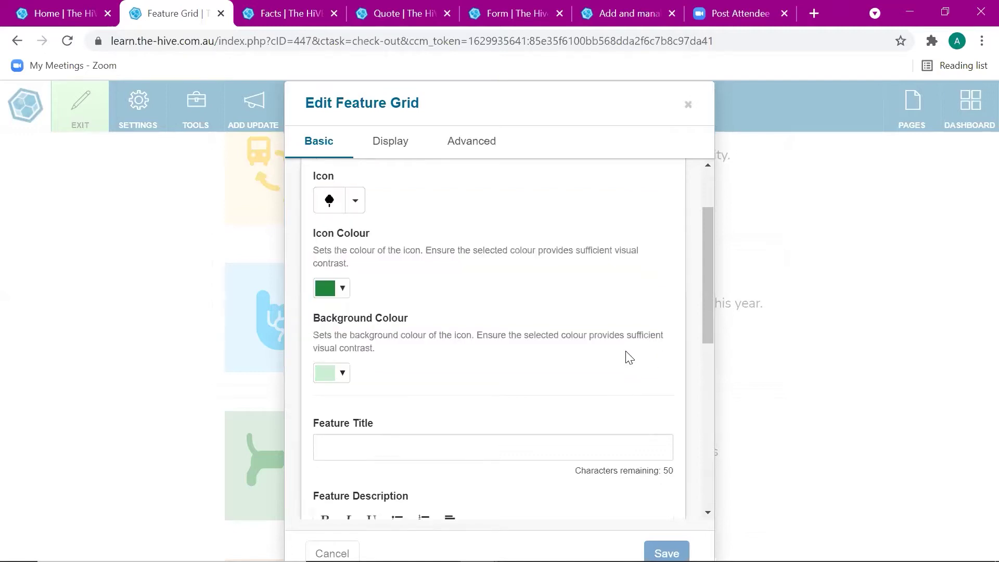
{"action": "scroll", "coordinate": [526, 283], "scroll_direction": "down", "scroll_amount": 3}
Step: Enter title 'Parks and Recreation' and description 'Learn more about parks in the area'
{"action": "left_click", "coordinate": [526, 293]}
{"action": "type", "text": "P"}
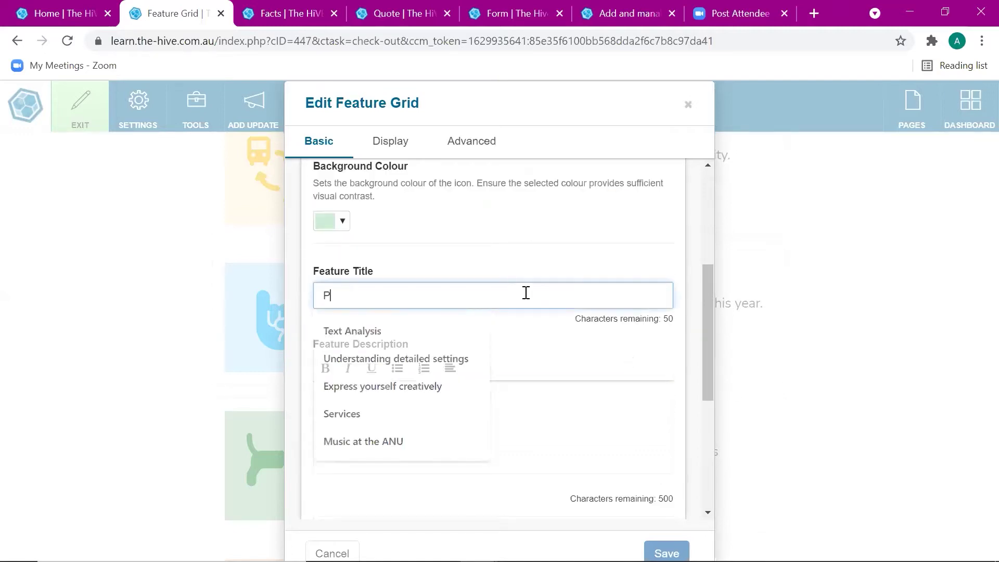
{"action": "type", "text": "Ararks an"}
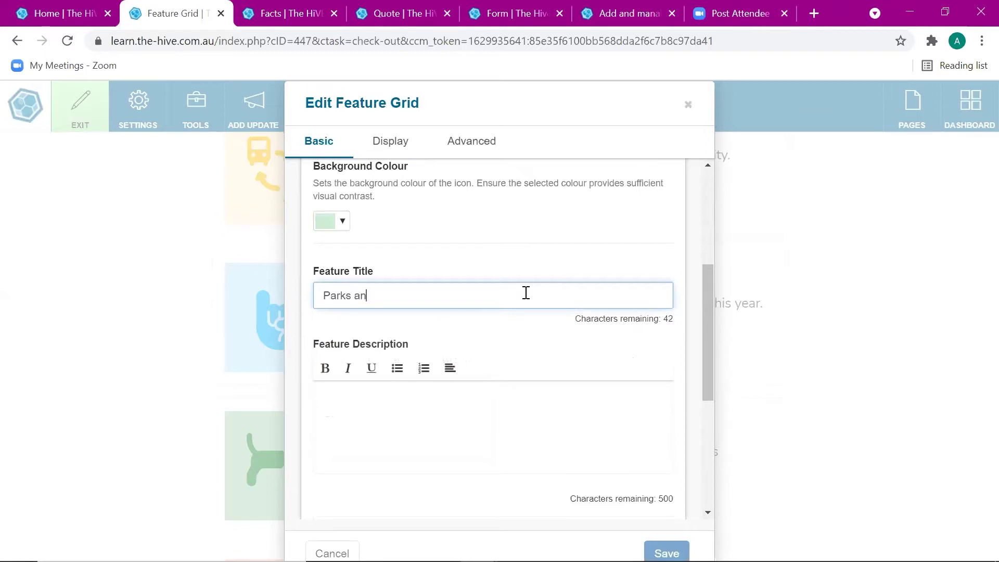
{"action": "type", "text": "d Recreation"}
{"action": "scroll", "coordinate": [527, 293], "scroll_direction": "down", "scroll_amount": 2}
{"action": "left_click", "coordinate": [517, 306]}
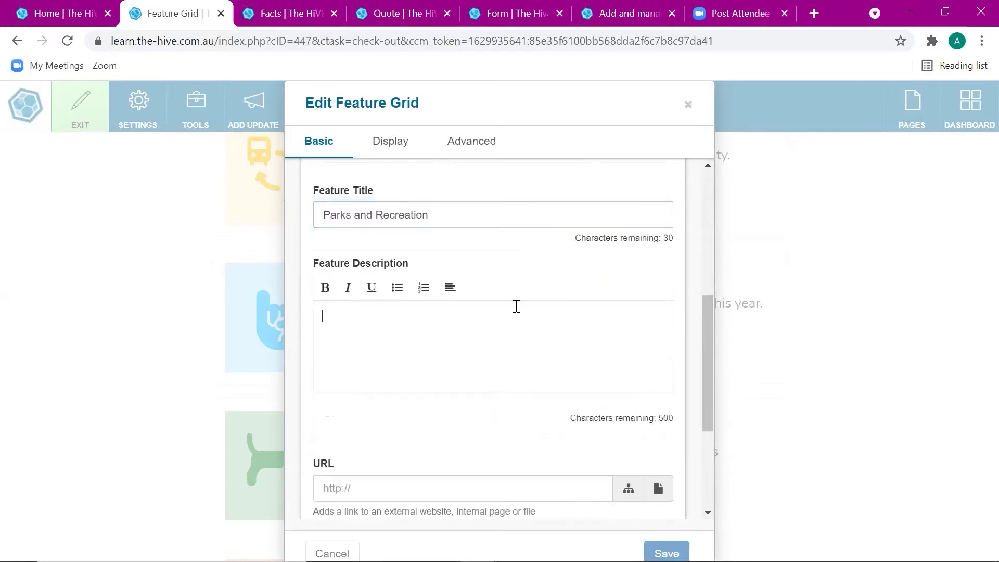
{"action": "type", "text": "Learn more about parks in the area"}
{"action": "scroll", "coordinate": [517, 306], "scroll_direction": "down", "scroll_amount": 4}
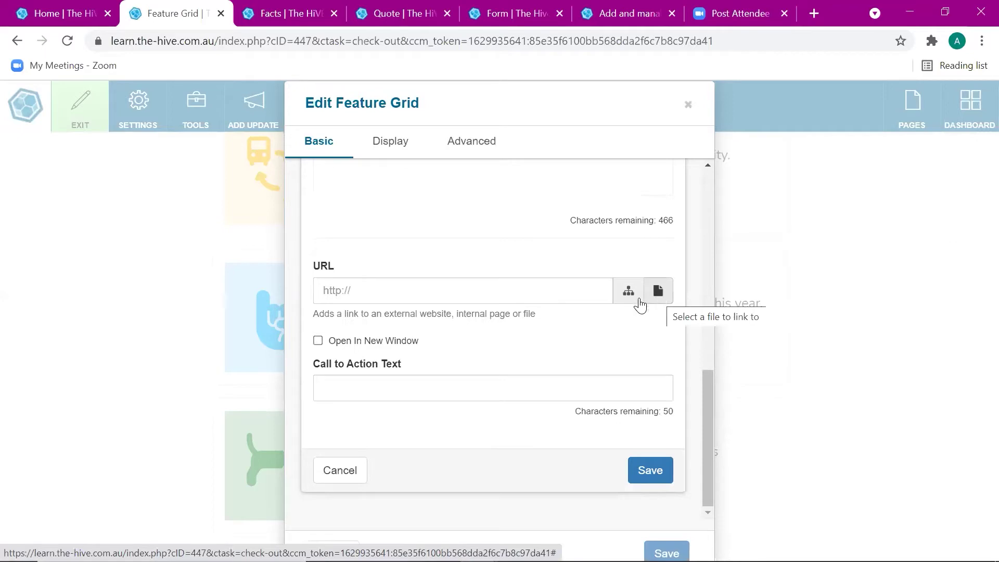
Step: Leave the Call to Action Text empty and save the new feature
{"action": "left_click", "coordinate": [477, 385]}
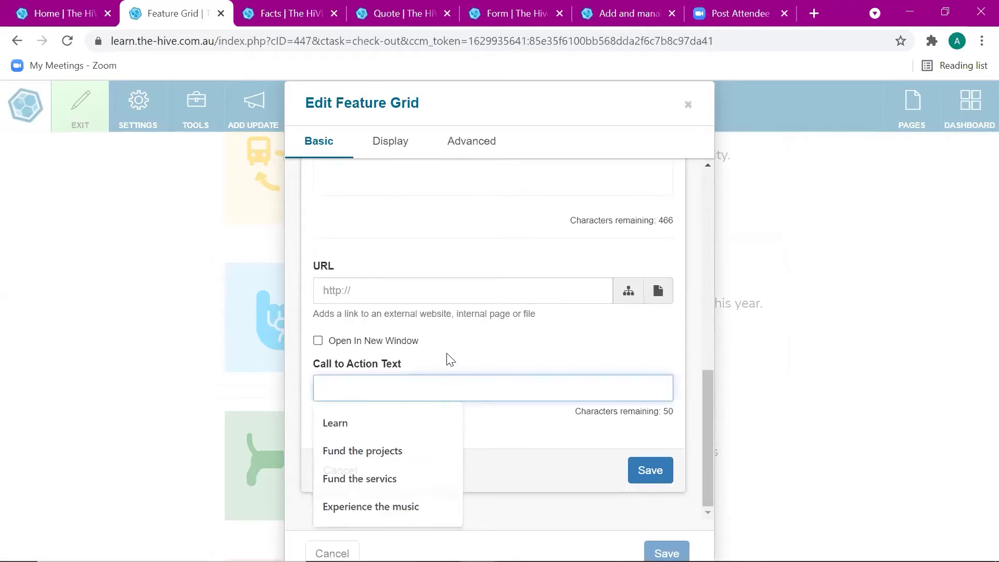
{"action": "left_click", "coordinate": [436, 384]}
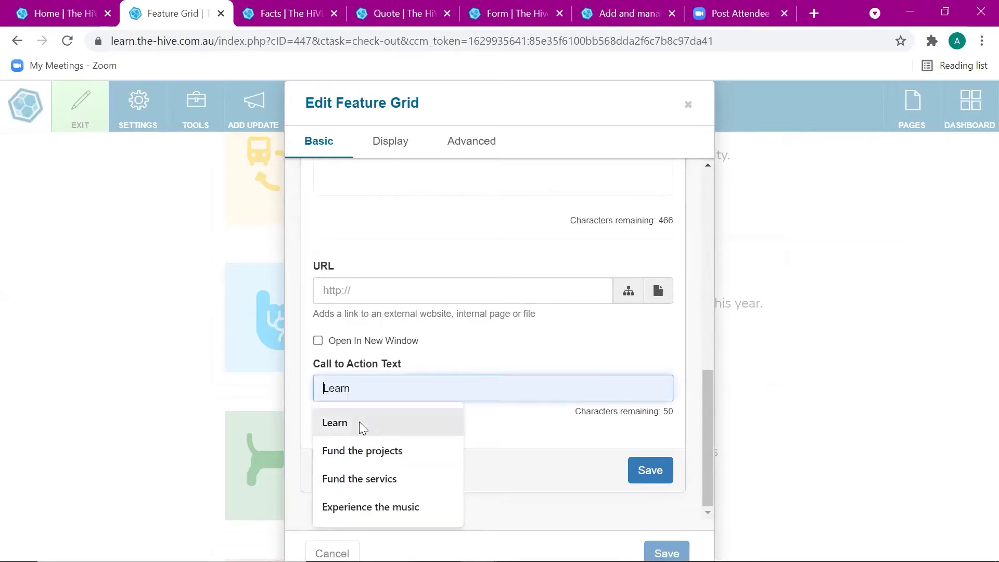
{"action": "left_click", "coordinate": [553, 364]}
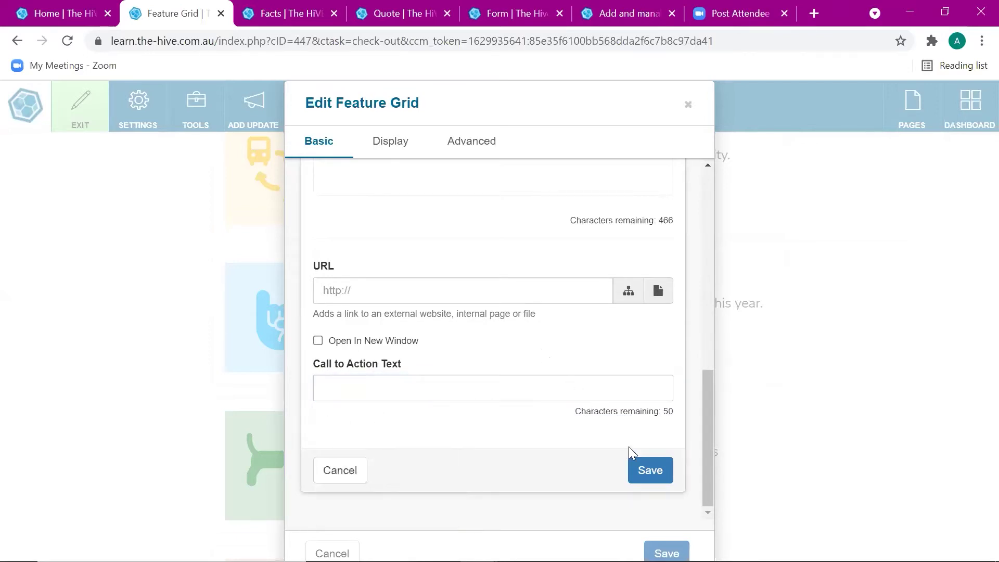
{"action": "left_click", "coordinate": [644, 471]}
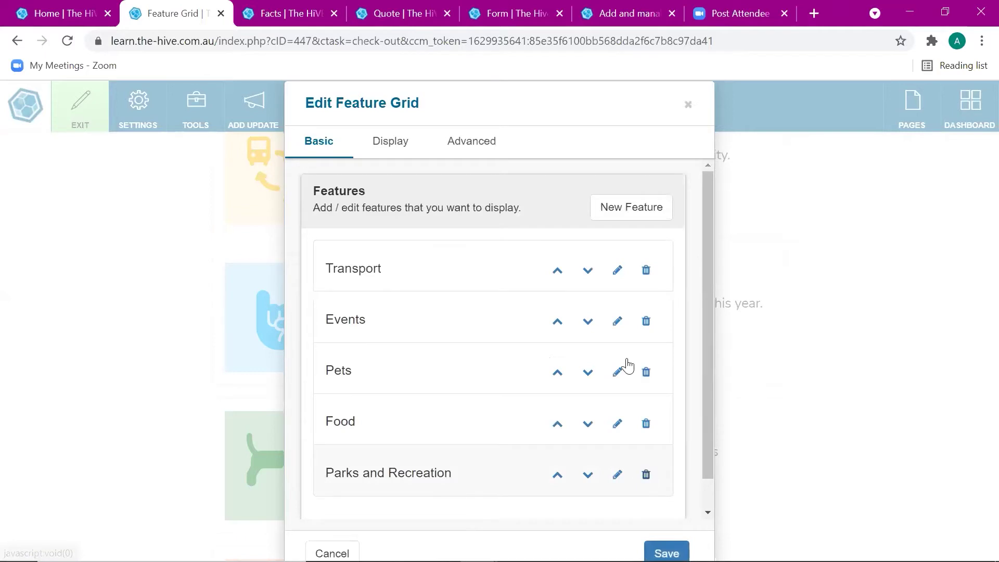
Step: Save the Feature Grid block and check the Parks and Recreation card below Food
{"action": "scroll", "coordinate": [627, 365], "scroll_direction": "down", "scroll_amount": 1}
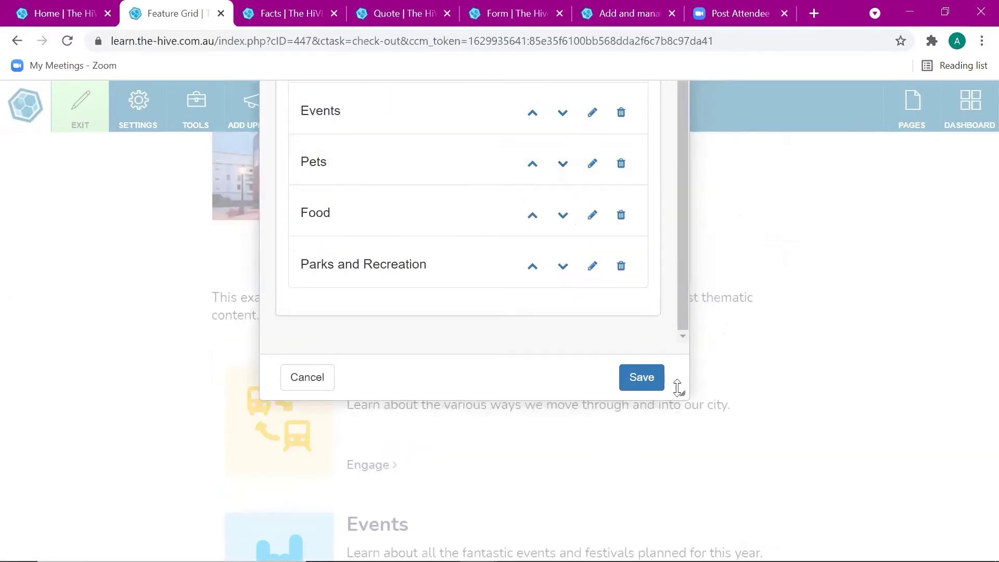
{"action": "left_click", "coordinate": [643, 378]}
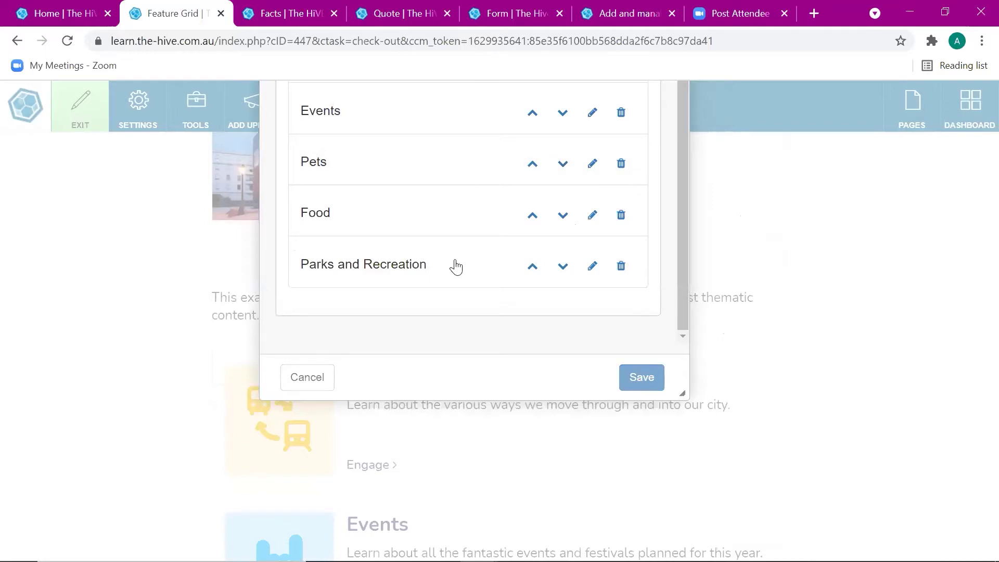
{"action": "scroll", "coordinate": [453, 268], "scroll_direction": "down", "scroll_amount": 5}
{"action": "scroll", "coordinate": [453, 268], "scroll_direction": "down", "scroll_amount": 7}
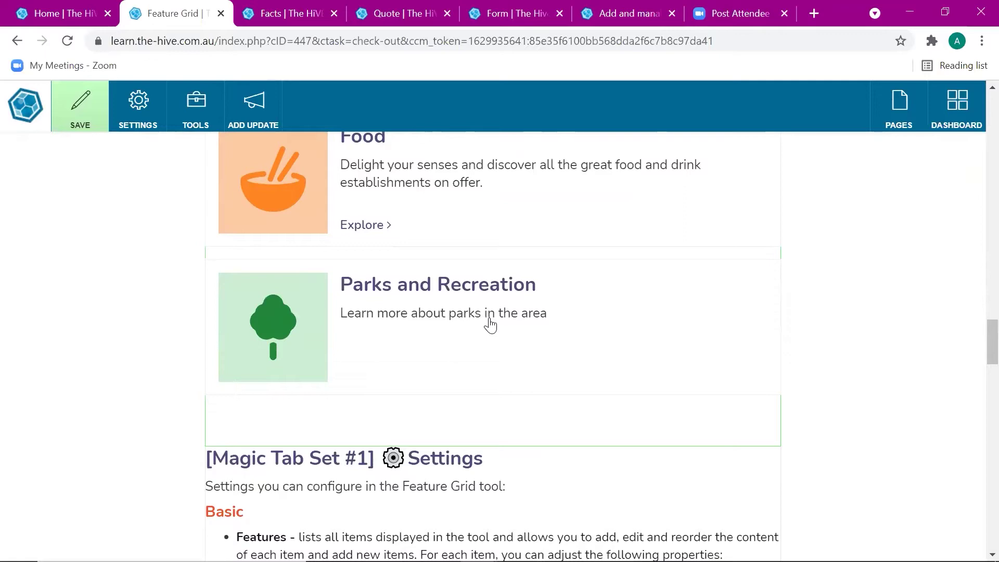
Step: Open the Facts help page and scroll to its Masonry-style fact card examples
{"action": "left_click", "coordinate": [285, 14]}
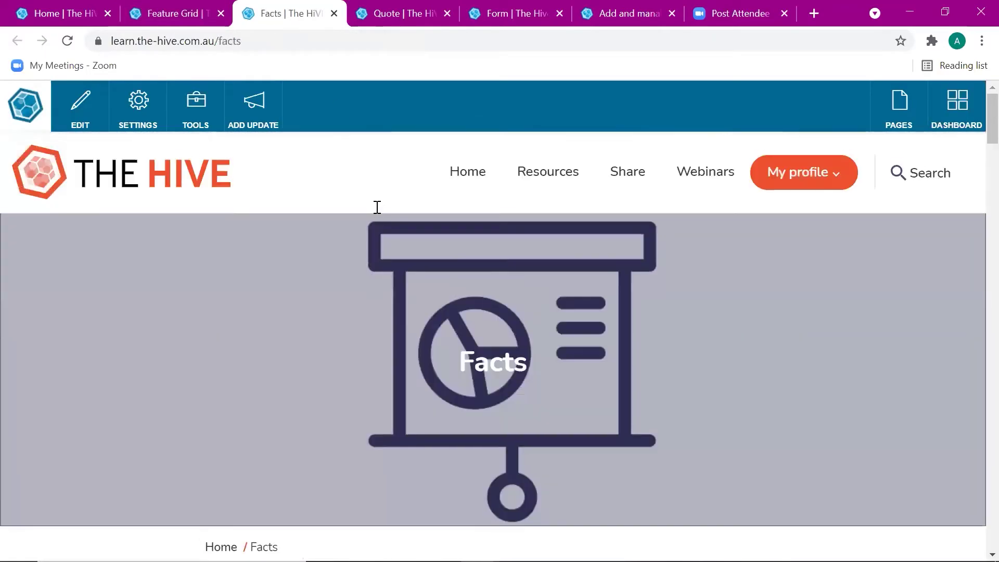
{"action": "scroll", "coordinate": [376, 207], "scroll_direction": "down", "scroll_amount": 3}
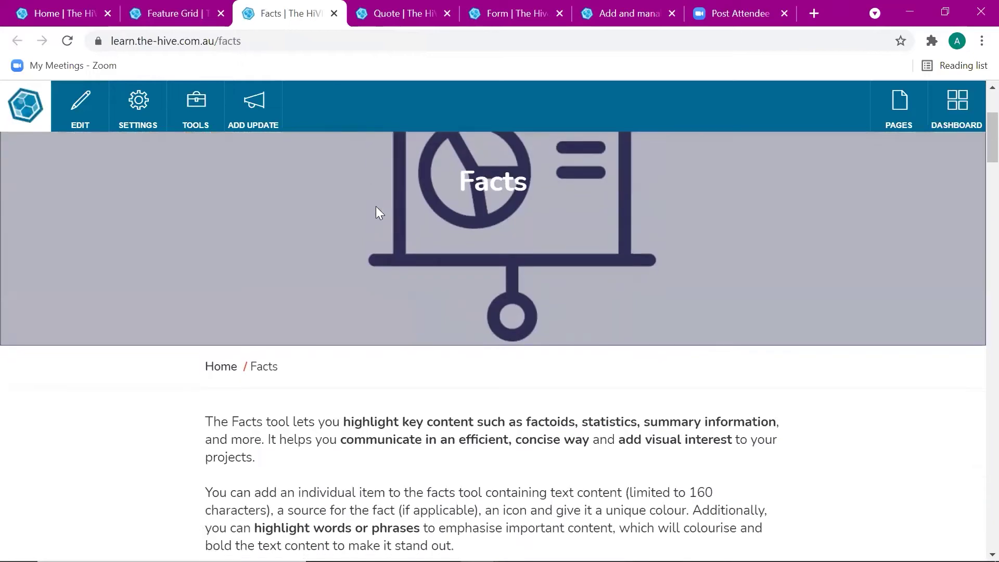
{"action": "scroll", "coordinate": [376, 206], "scroll_direction": "down", "scroll_amount": 3}
{"action": "scroll", "coordinate": [376, 208], "scroll_direction": "down", "scroll_amount": 3}
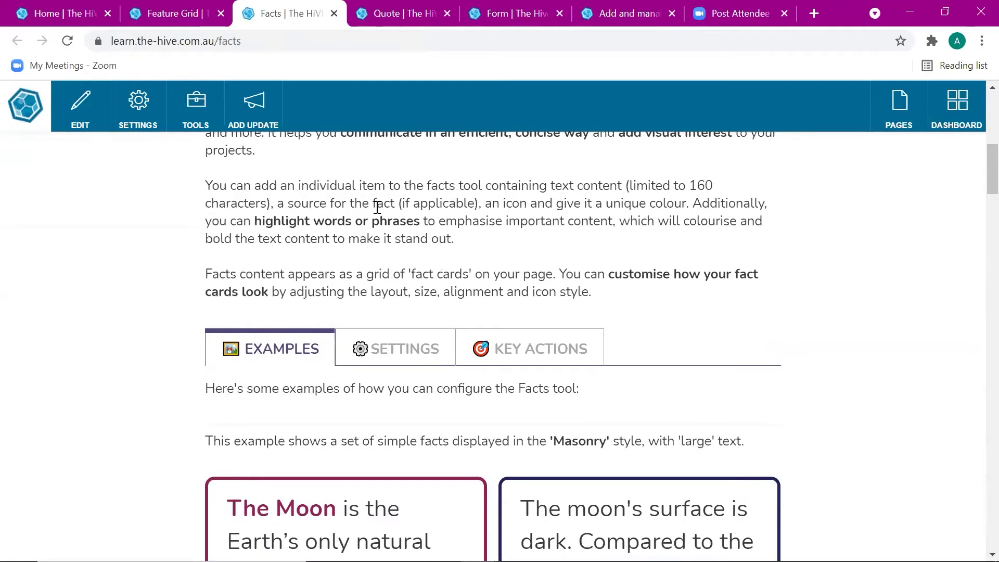
{"action": "scroll", "coordinate": [376, 207], "scroll_direction": "down", "scroll_amount": 4}
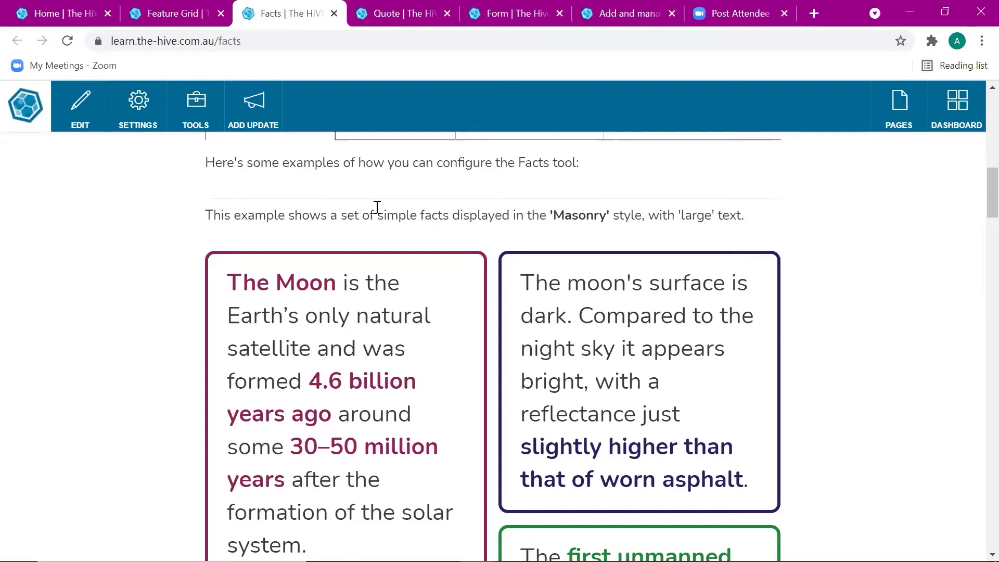
{"action": "scroll", "coordinate": [376, 208], "scroll_direction": "down", "scroll_amount": 1}
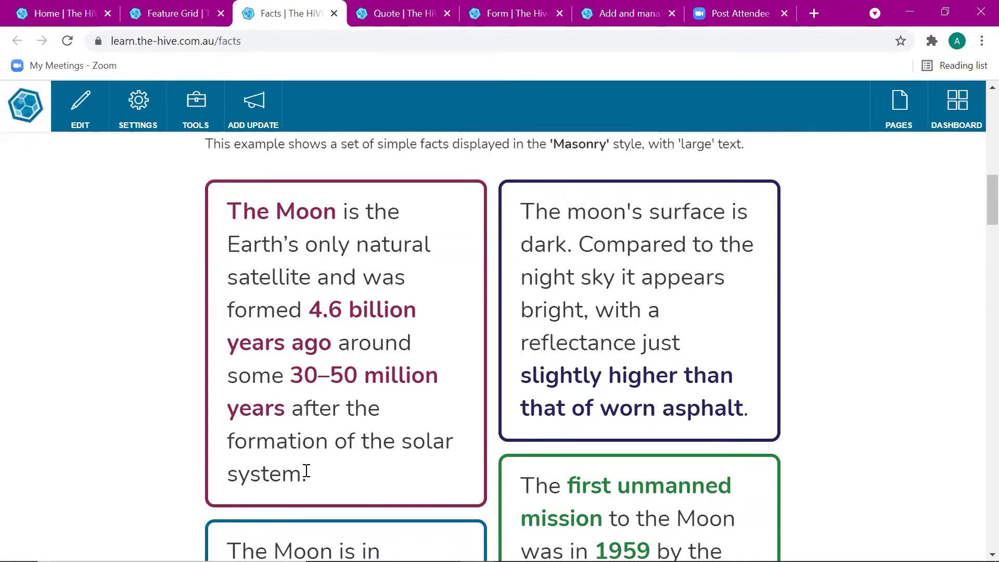
{"action": "left_click_drag", "start_coordinate": [229, 207], "coordinate": [341, 212]}
{"action": "left_click", "coordinate": [342, 214]}
{"action": "scroll", "coordinate": [322, 316], "scroll_direction": "down", "scroll_amount": 1}
{"action": "scroll", "coordinate": [323, 316], "scroll_direction": "down", "scroll_amount": 1}
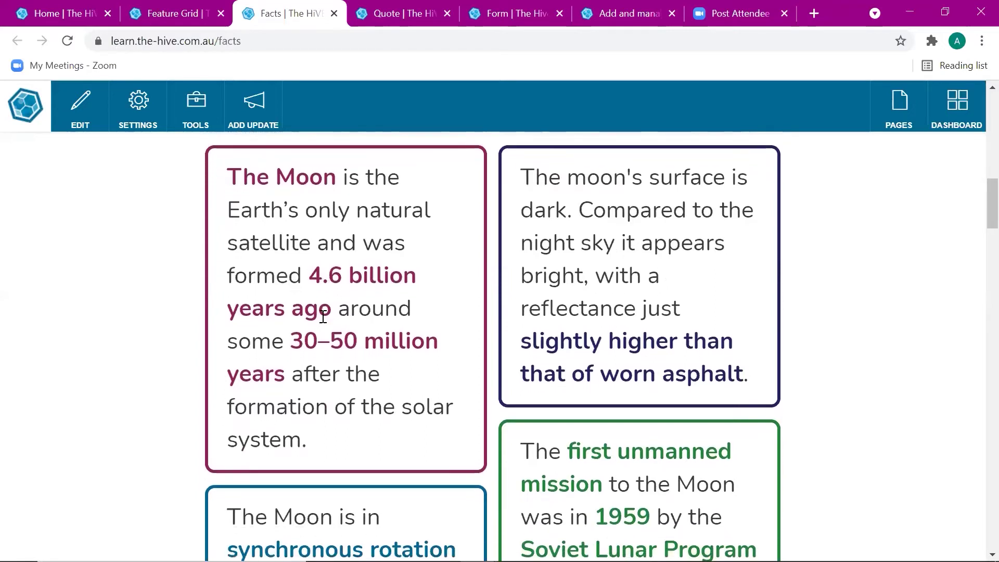
{"action": "scroll", "coordinate": [323, 316], "scroll_direction": "down", "scroll_amount": 2}
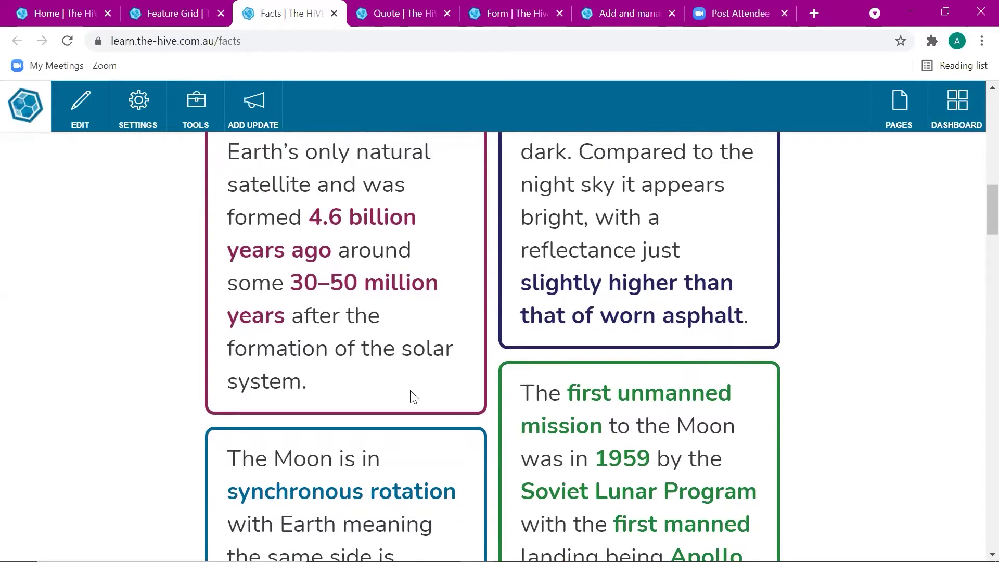
{"action": "scroll", "coordinate": [414, 397], "scroll_direction": "down", "scroll_amount": 5}
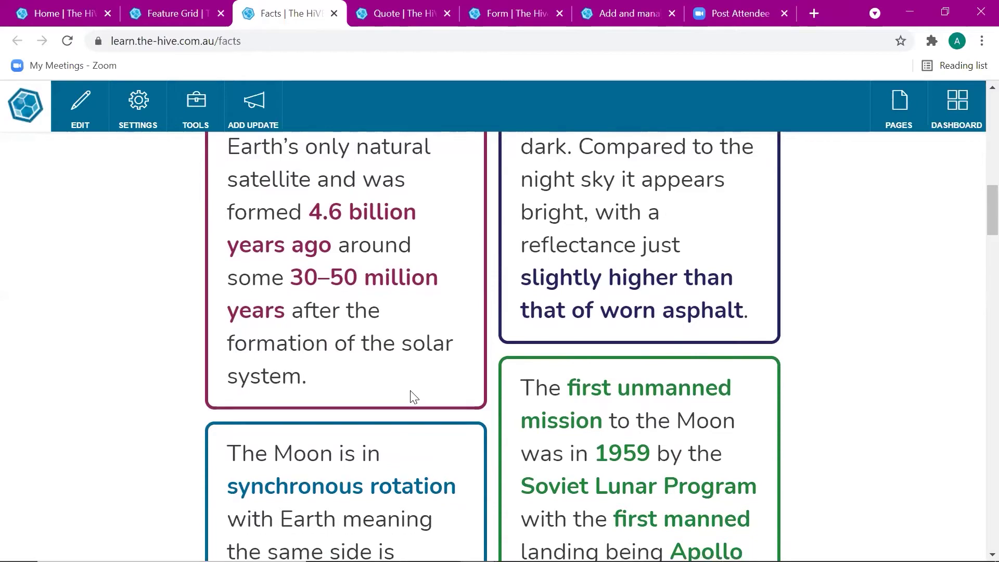
{"action": "scroll", "coordinate": [411, 397], "scroll_direction": "down", "scroll_amount": 6}
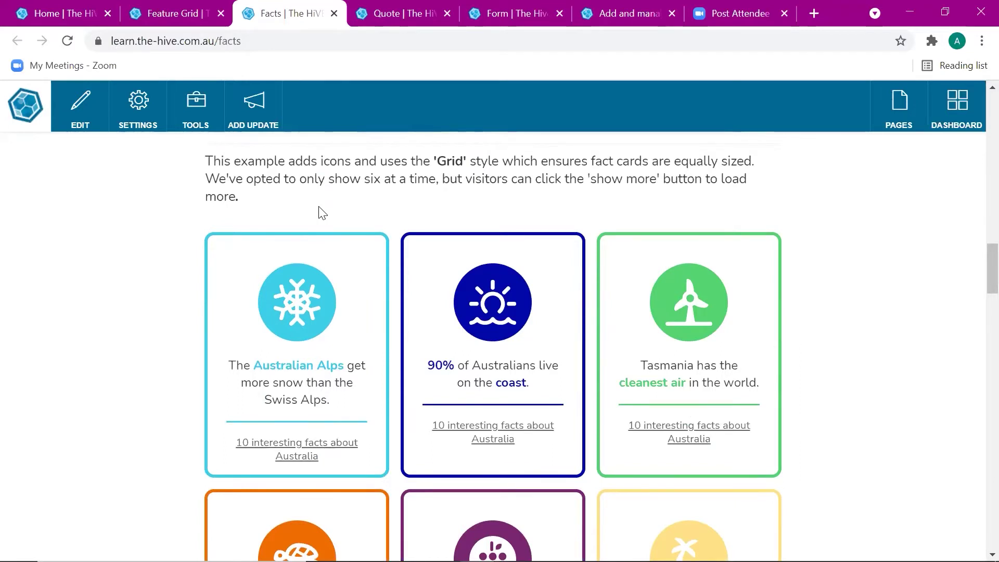
{"action": "scroll", "coordinate": [319, 208], "scroll_direction": "down", "scroll_amount": 2}
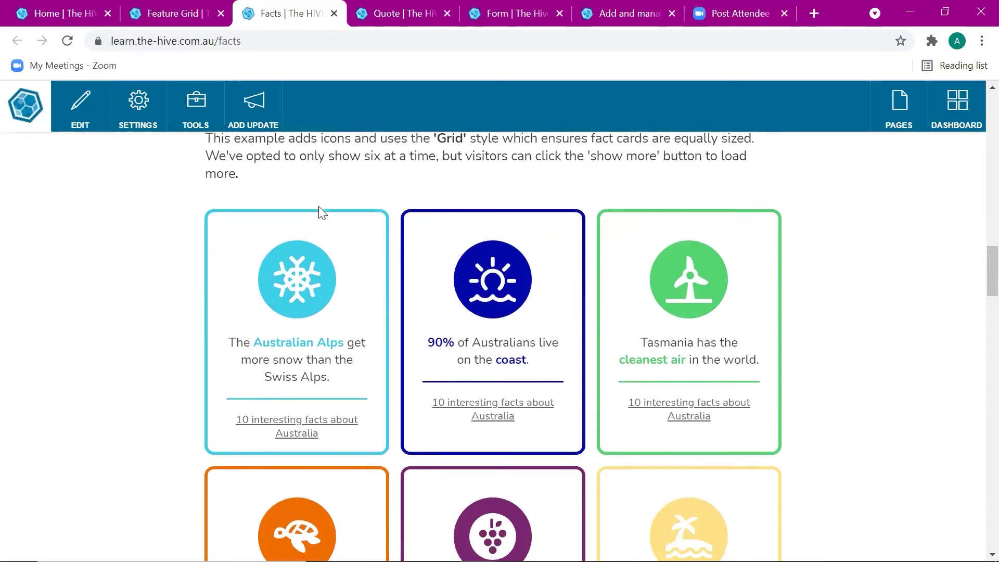